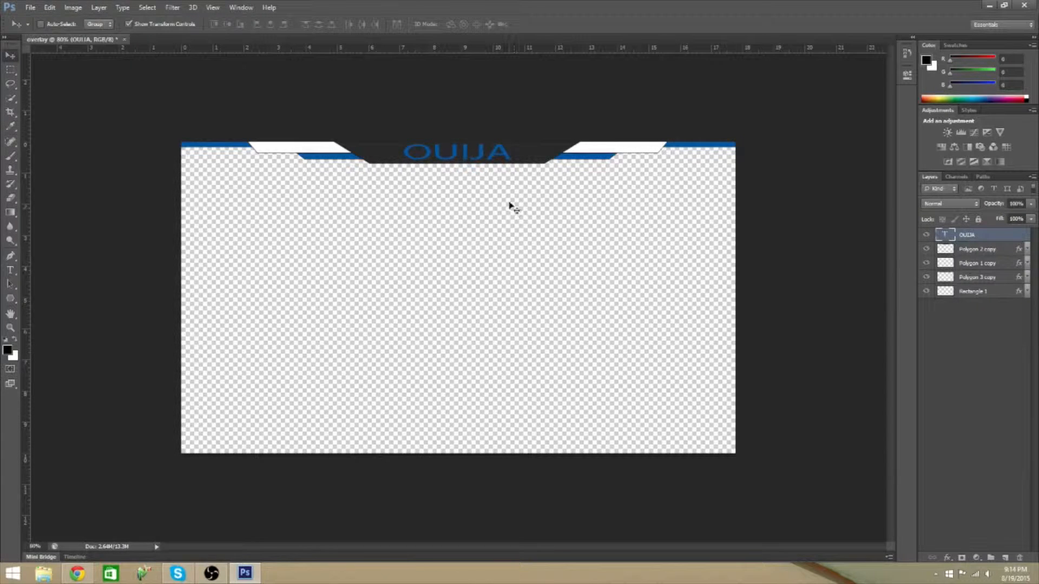
Step: Create a new 1280 × 720 pixel RGB document at 72 pixels/inch with a white background
left_click(31, 8)
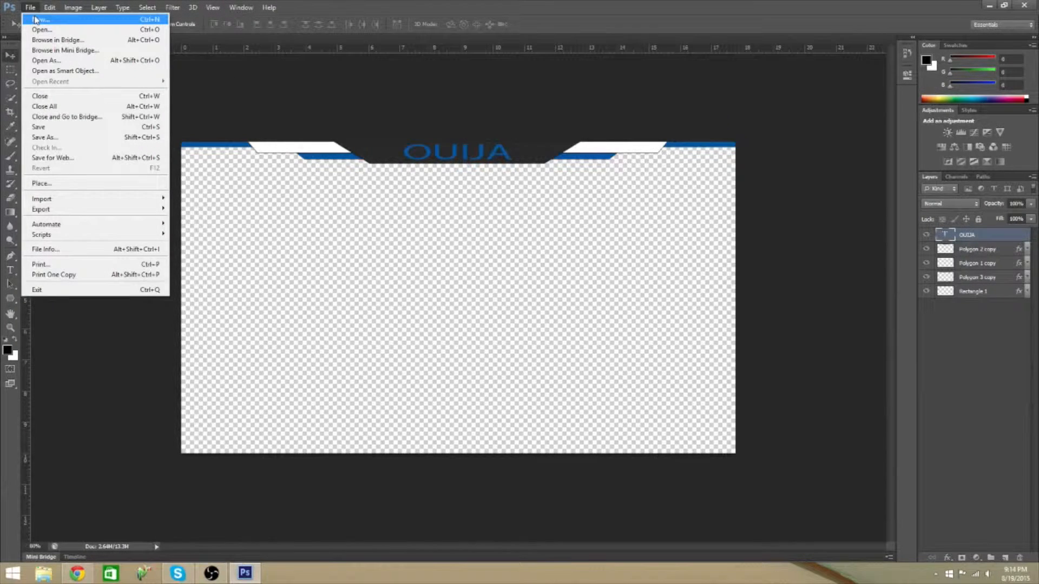
left_click(36, 20)
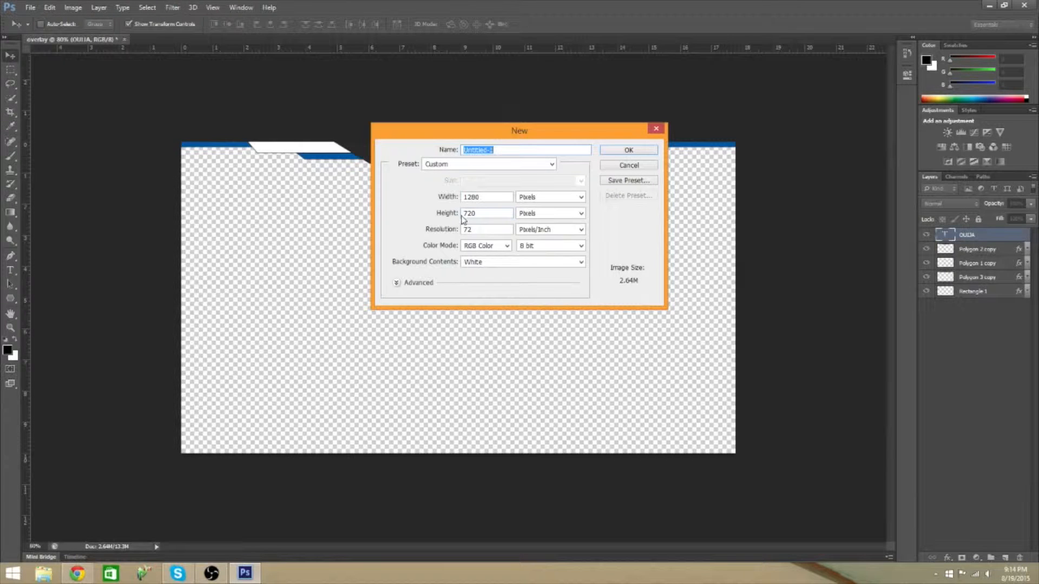
left_click(637, 153)
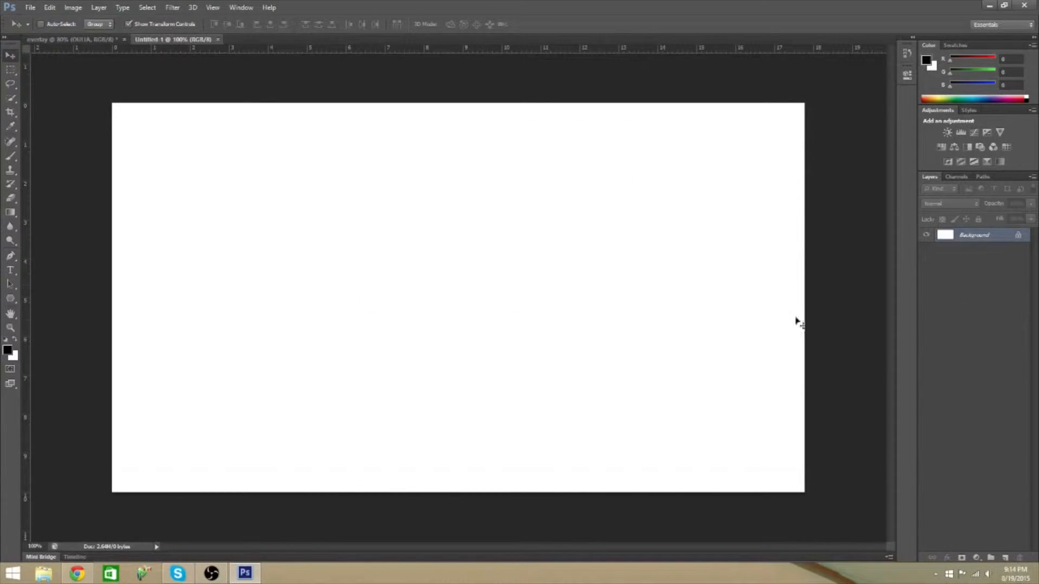
Step: Convert the locked Background into a regular layer, keeping the default layer options
double_click(993, 235)
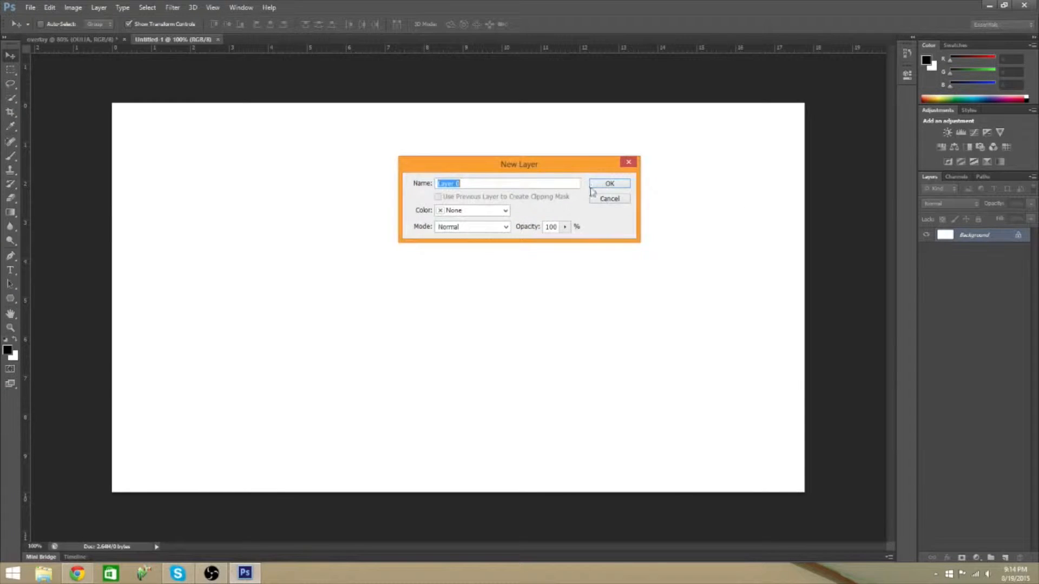
left_click(609, 200)
double_click(1005, 237)
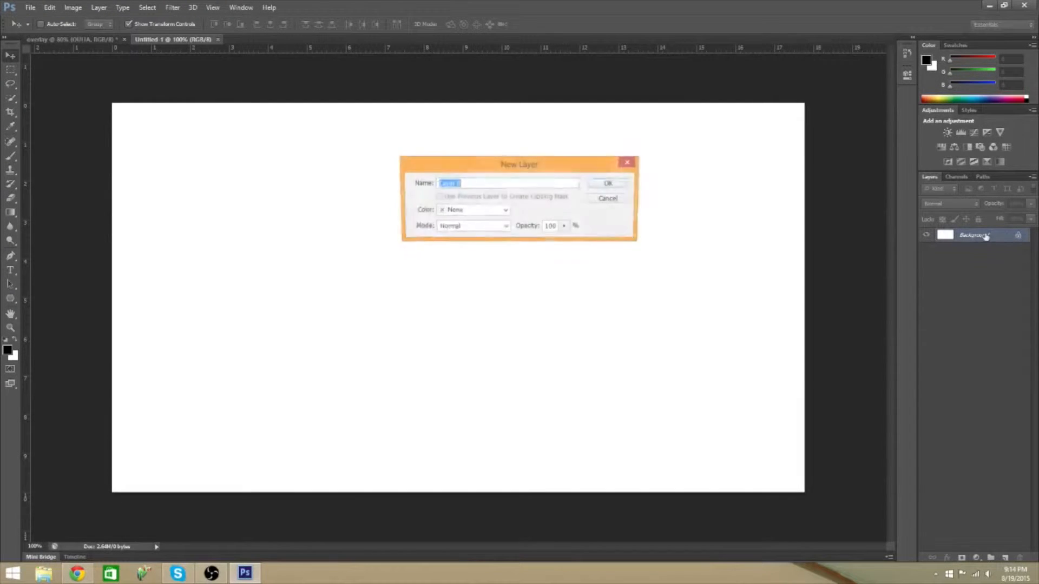
left_click(602, 185)
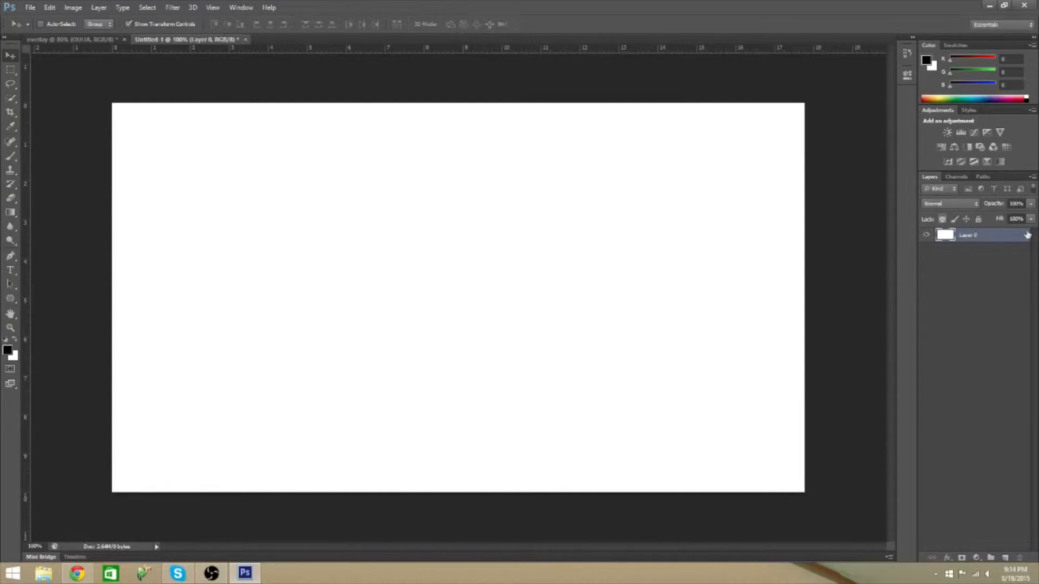
Step: Add a Color Overlay in grey #8f8b8b to Layer 0 and collapse its effects list
double_click(998, 235)
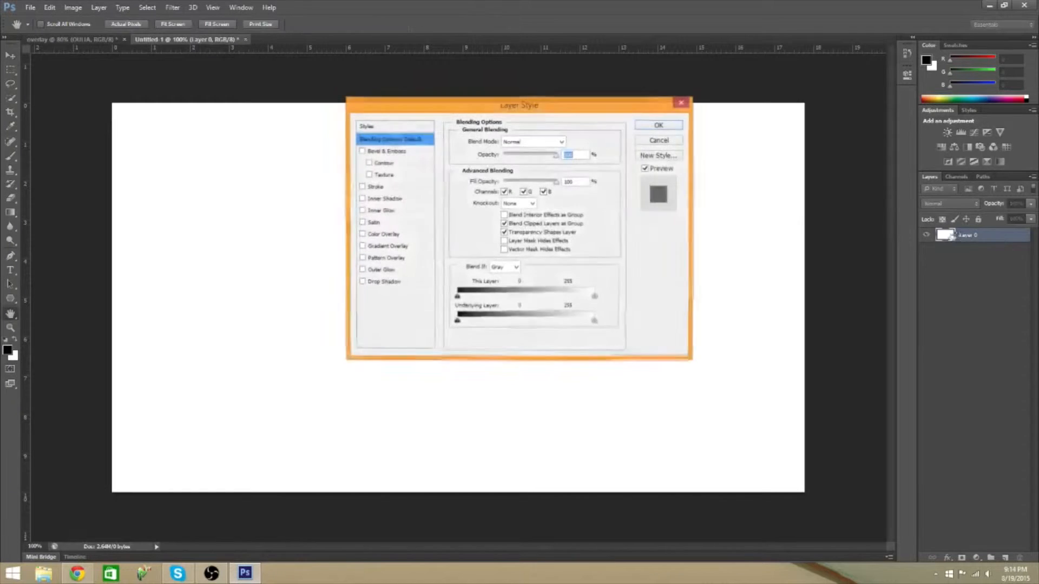
left_click(383, 235)
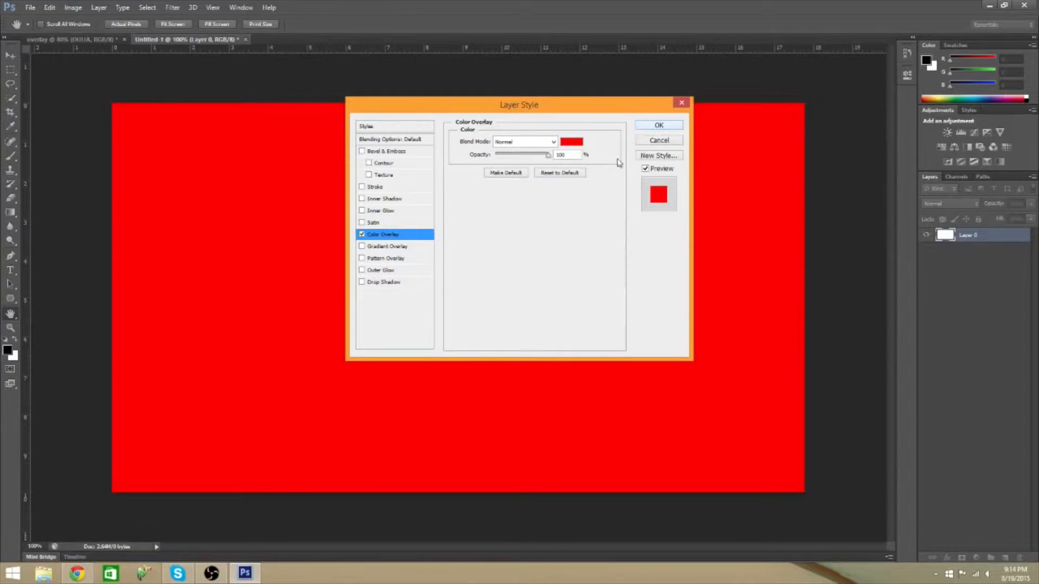
left_click(569, 145)
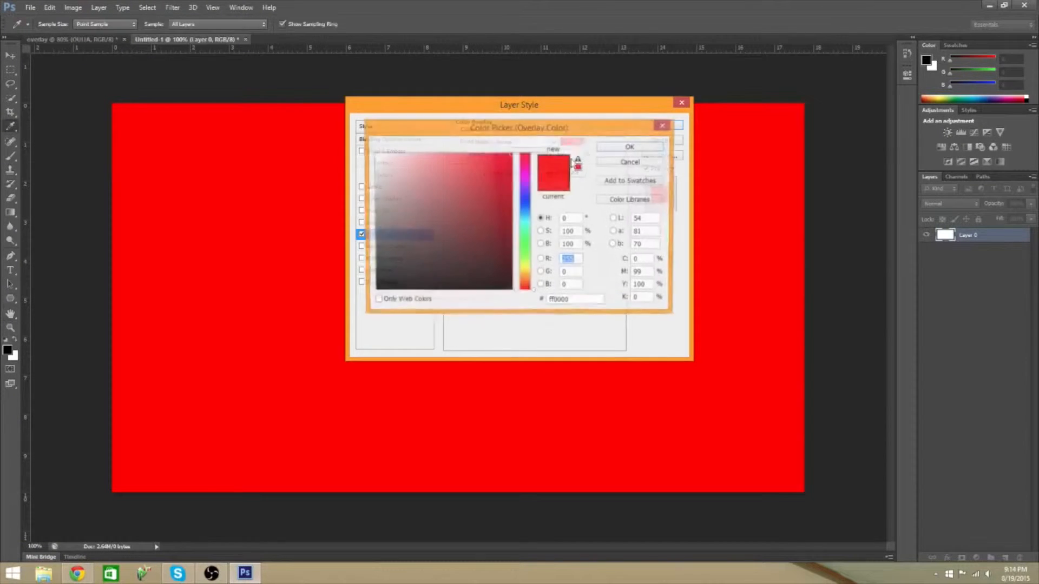
left_click_drag(476, 205, 378, 214)
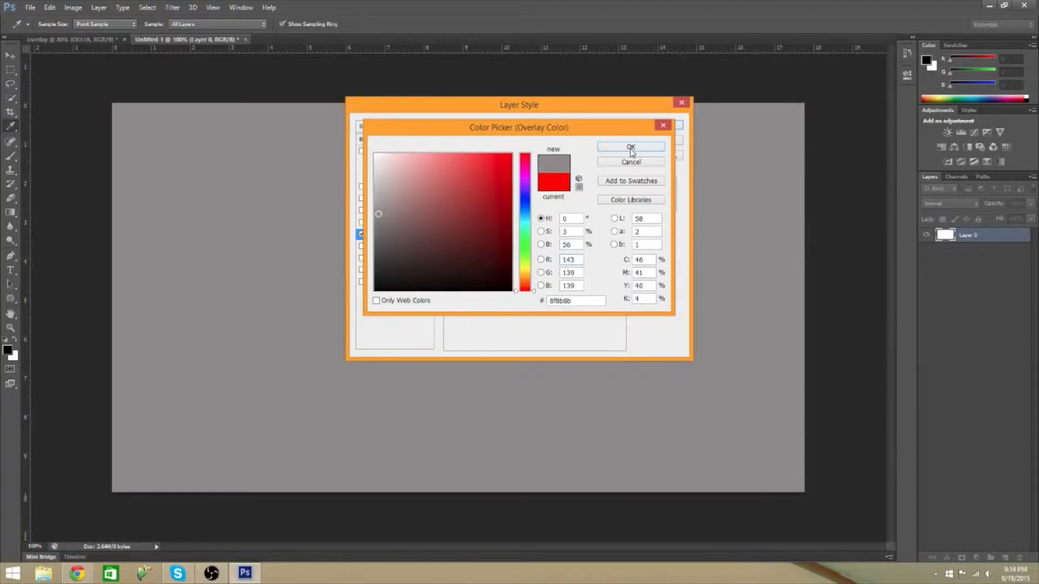
left_click(630, 146)
left_click(675, 128)
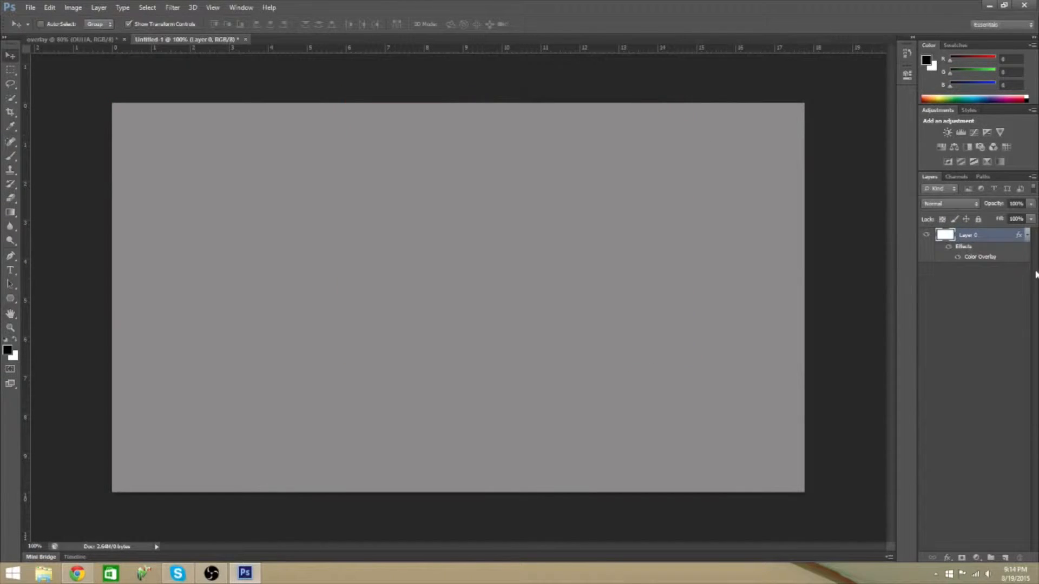
left_click(1027, 238)
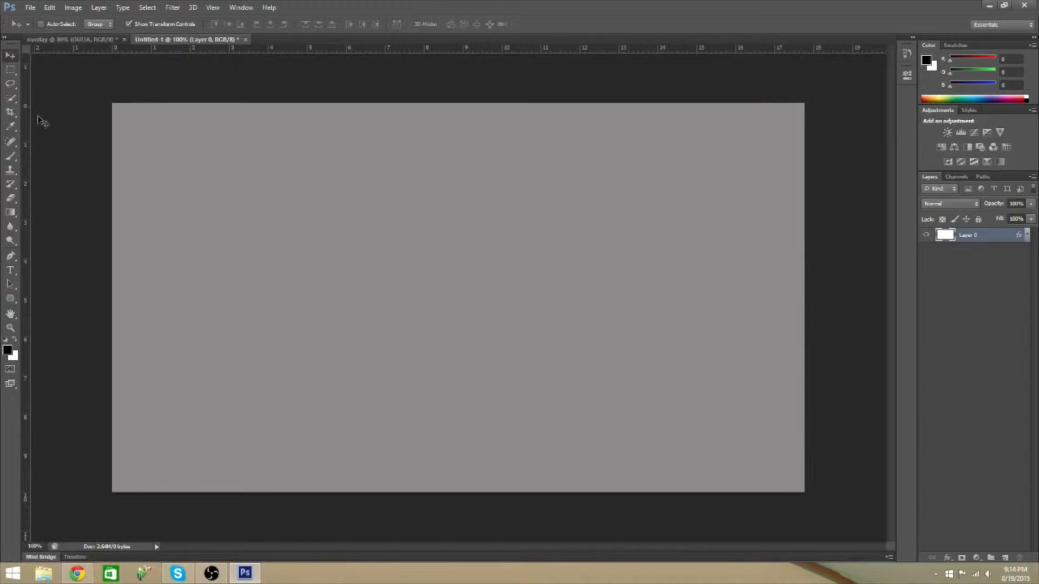
Step: Draw a dark purple rectangle about 1331 px wide and 20 px high across the canvas's upper edge
left_click(18, 303)
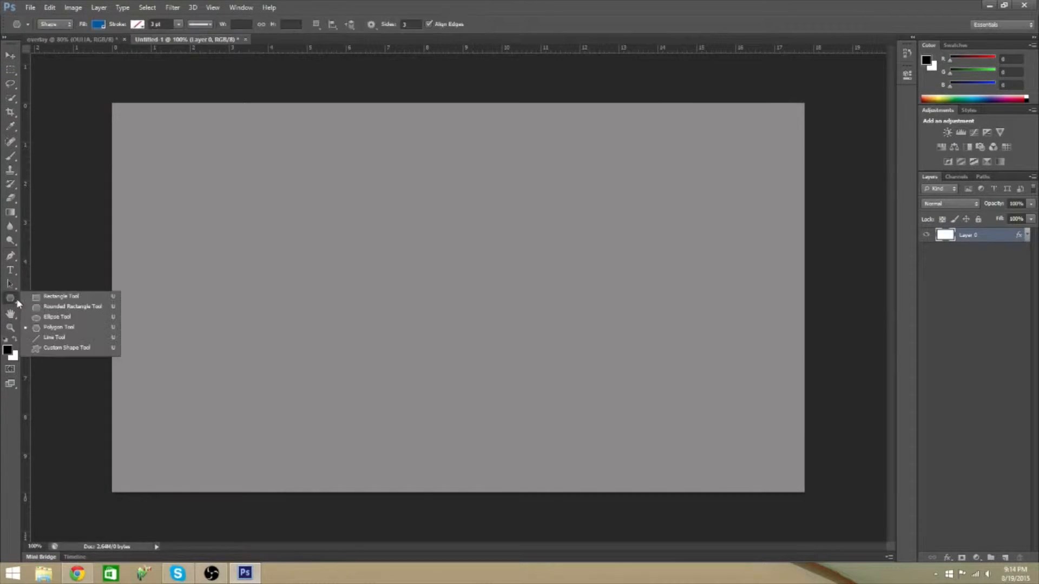
left_click(54, 296)
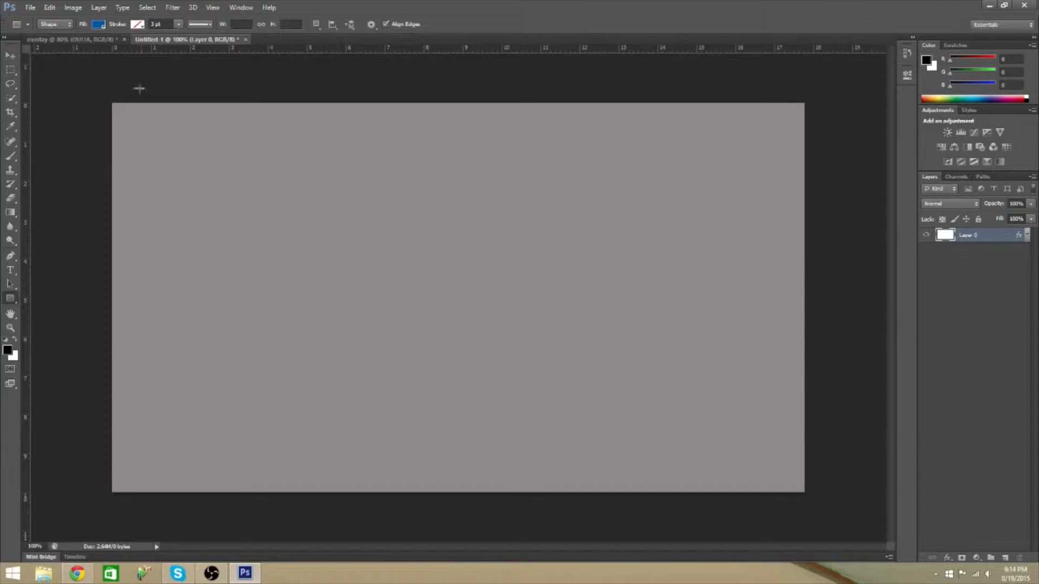
left_click(98, 24)
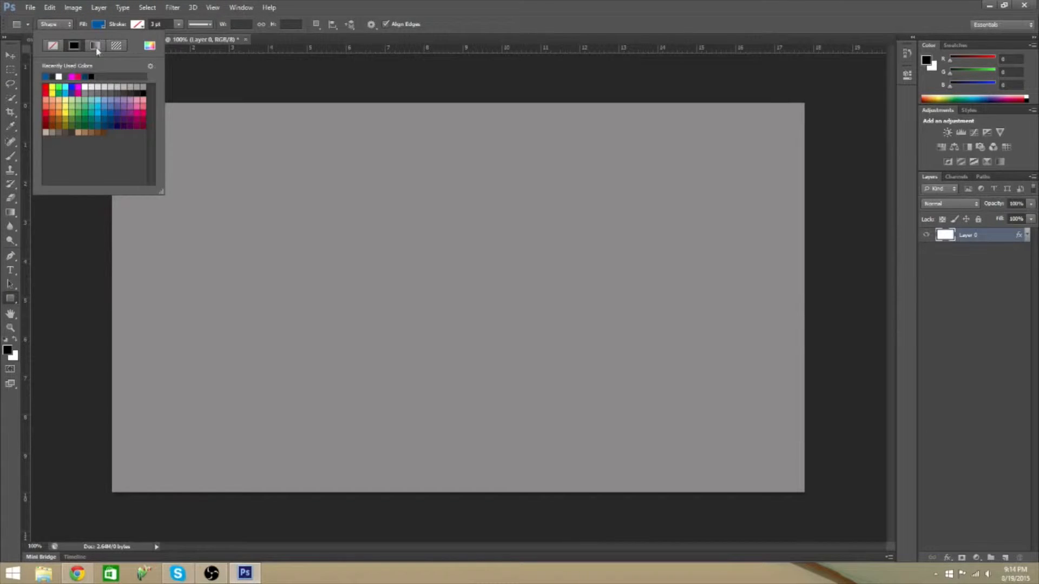
left_click(122, 119)
left_click(197, 84)
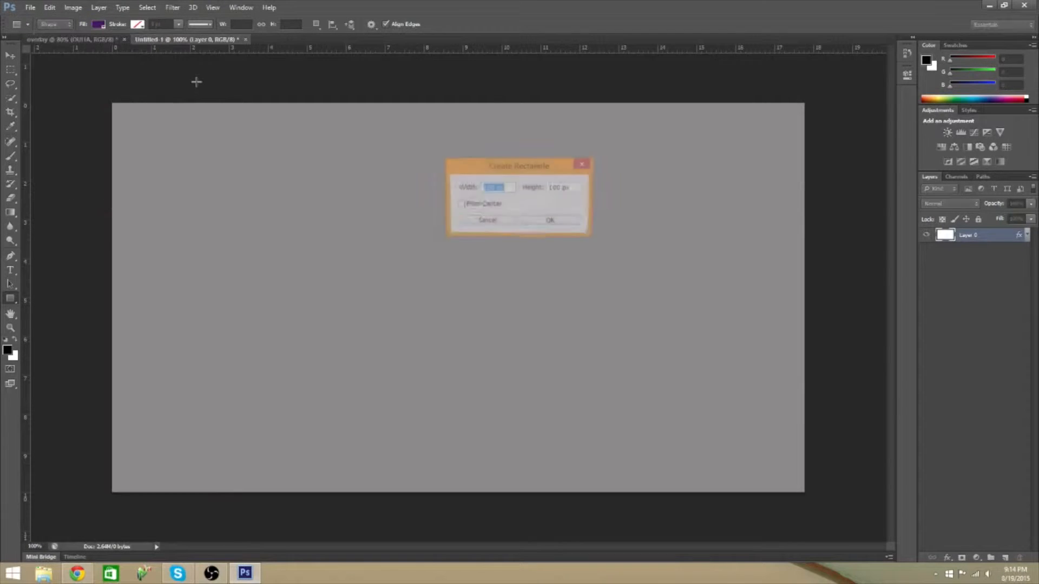
left_click(479, 220)
left_click_drag(97, 101, 817, 111)
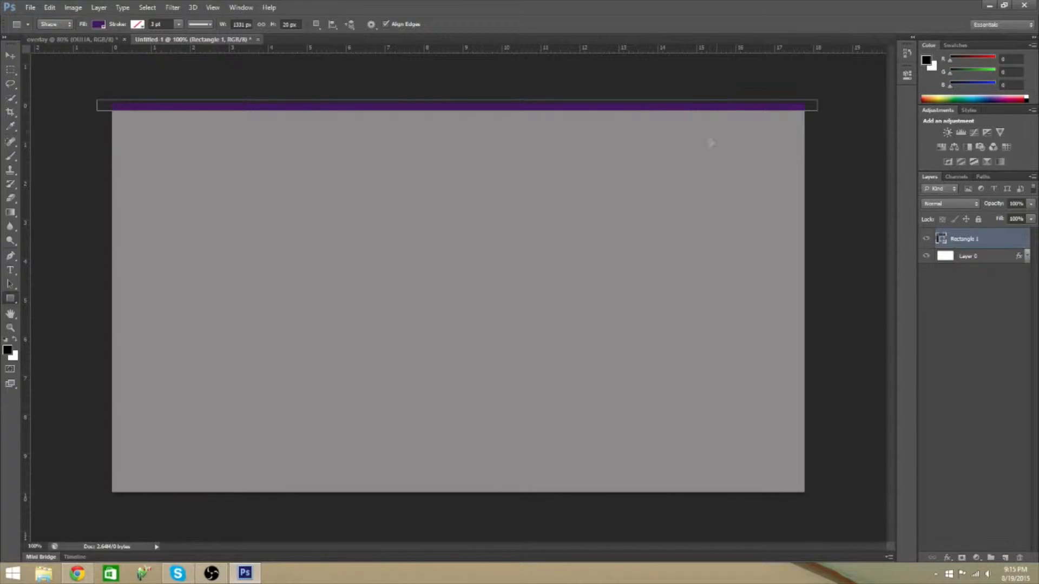
Step: Move the purple rectangle slightly to adjust its position along the canvas's upper edge
left_click(11, 56)
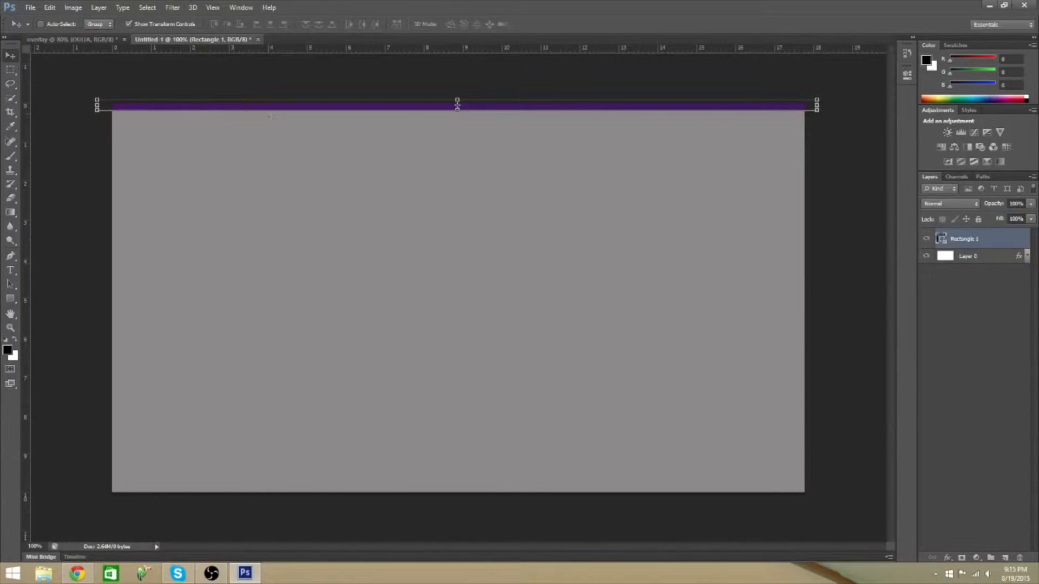
left_click_drag(255, 108, 254, 106)
key("Down")
key("Down")
key("Down")
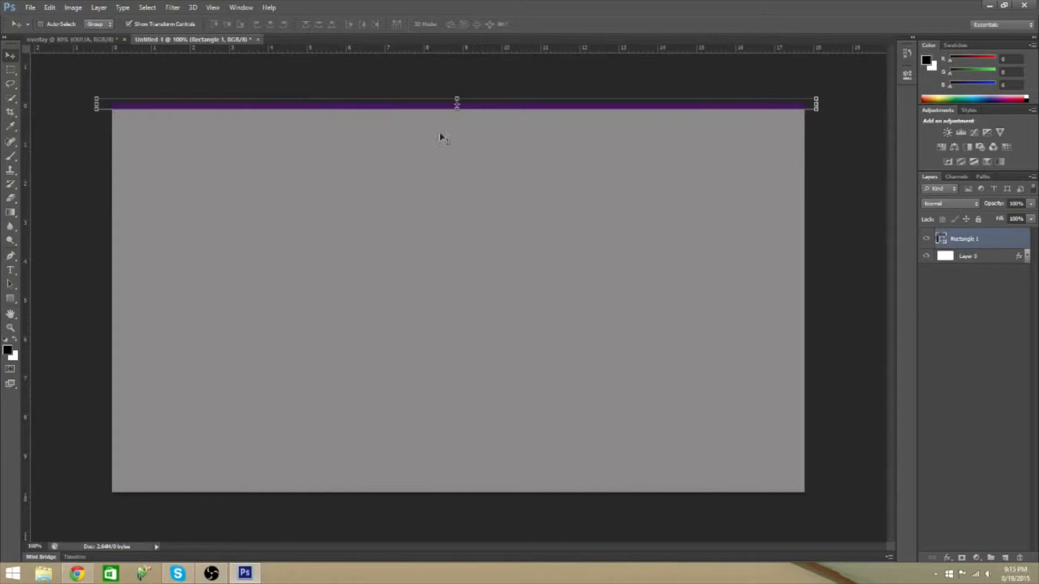
Step: Place a vertical guide through the canvas centre, using Layer 0's midpoint as the reference
left_click(992, 258)
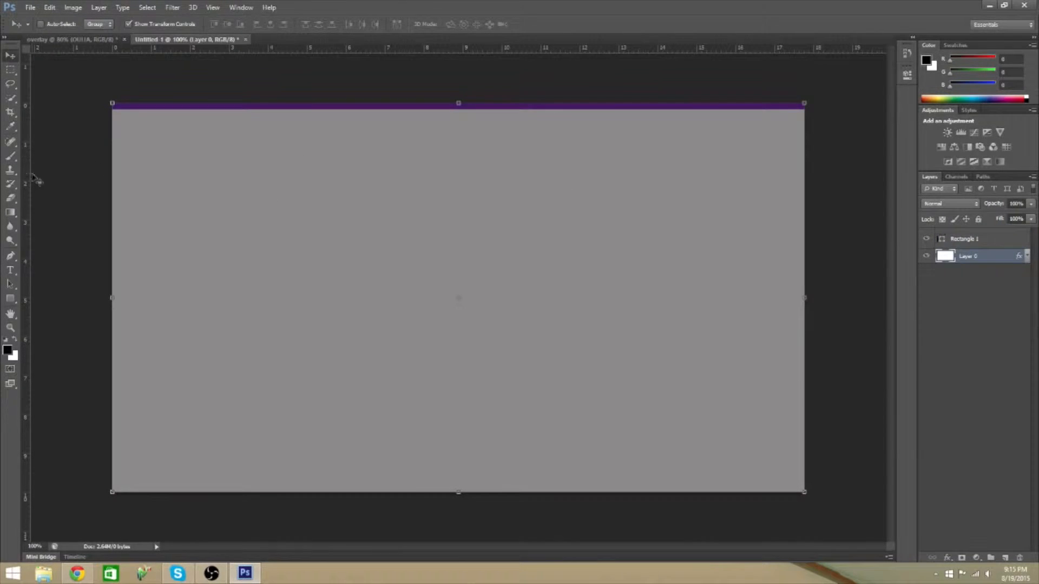
left_click_drag(27, 179, 459, 199)
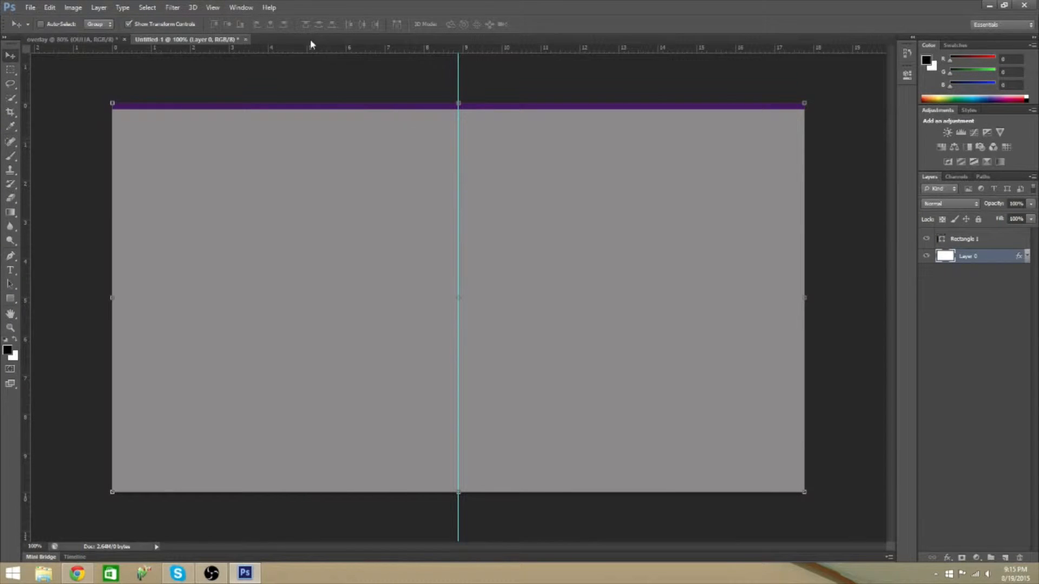
mouse_move(304, 44)
left_mouse_down()
mouse_move(303, 107)
mouse_move(307, 45)
mouse_move(318, 56)
left_mouse_up()
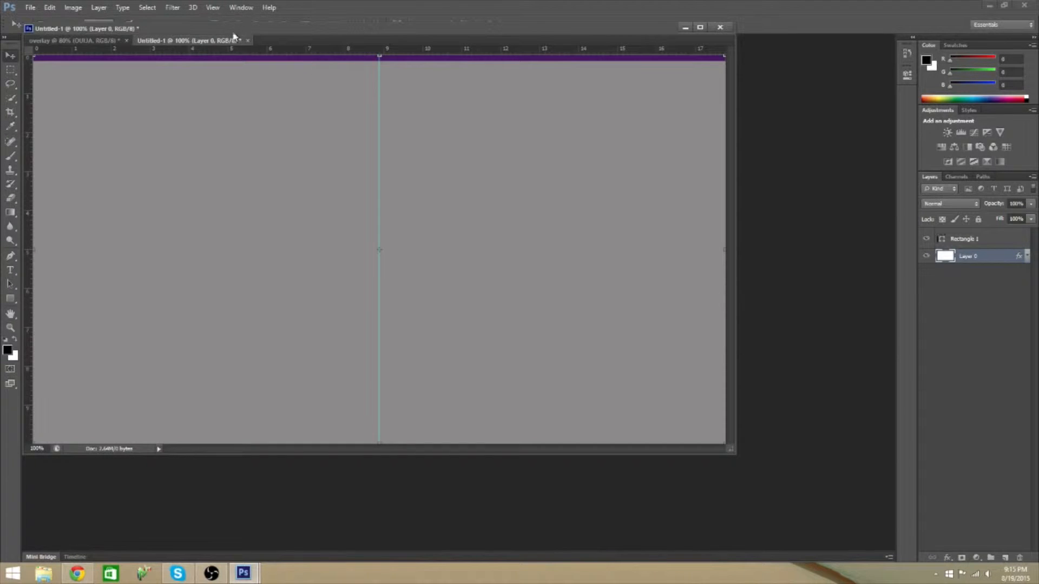
left_click(700, 27)
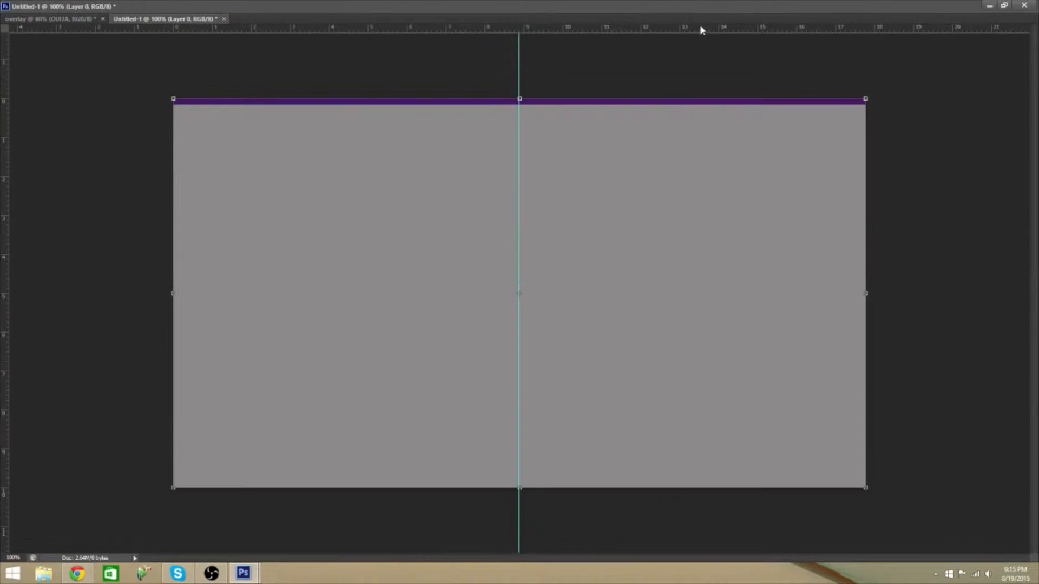
left_click(1004, 5)
mouse_move(518, 39)
left_mouse_down()
mouse_move(531, 47)
mouse_move(518, 40)
left_mouse_up()
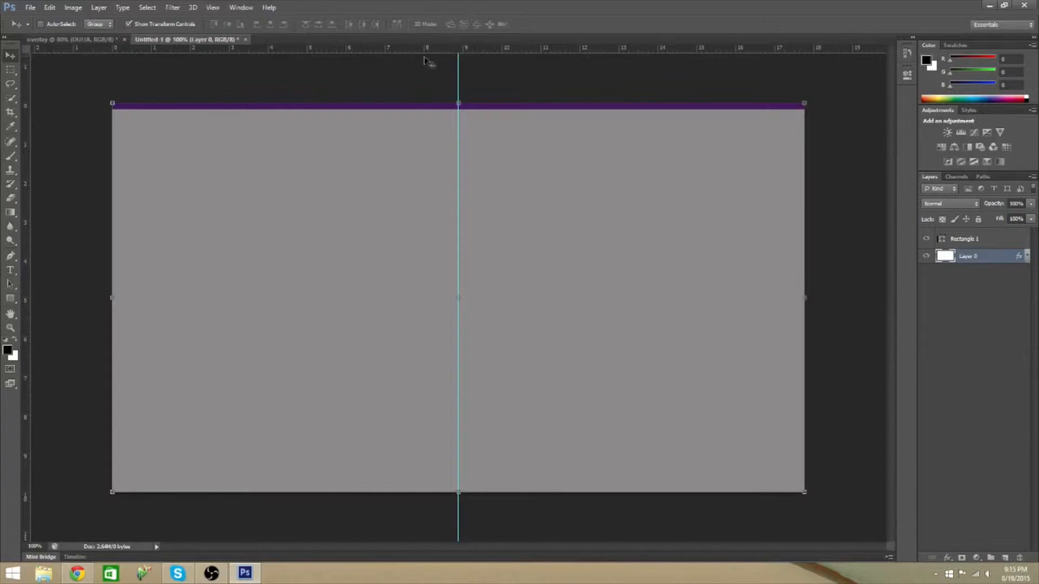
Step: Place a horizontal guide through the vertical centre of the canvas
left_click_drag(395, 49, 332, 296)
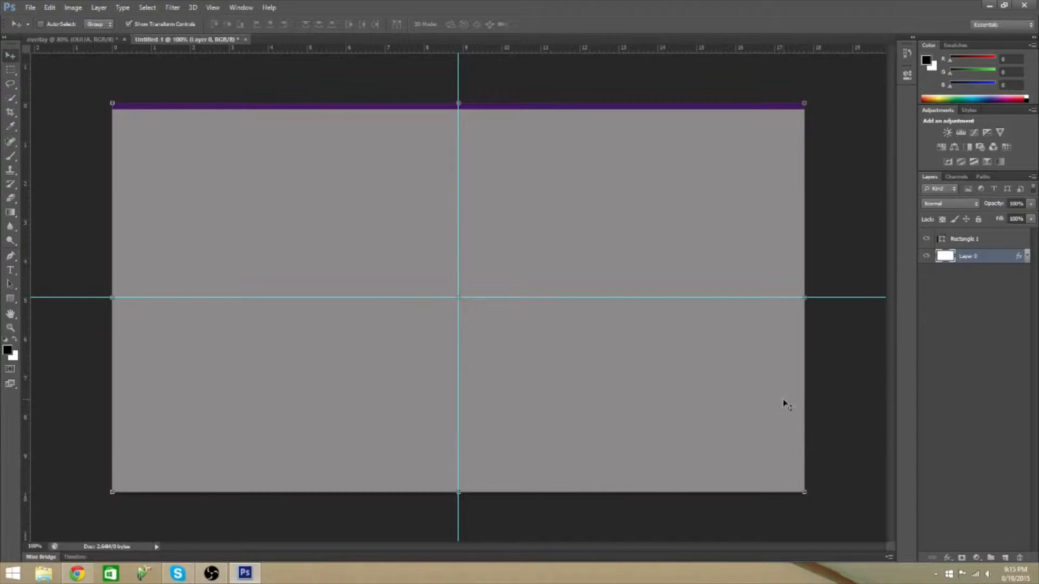
Step: On a new layer above Rectangle 1, draw a white rectangle about 862 px wide and 35 px high at the canvas's upper edge
left_click(969, 239)
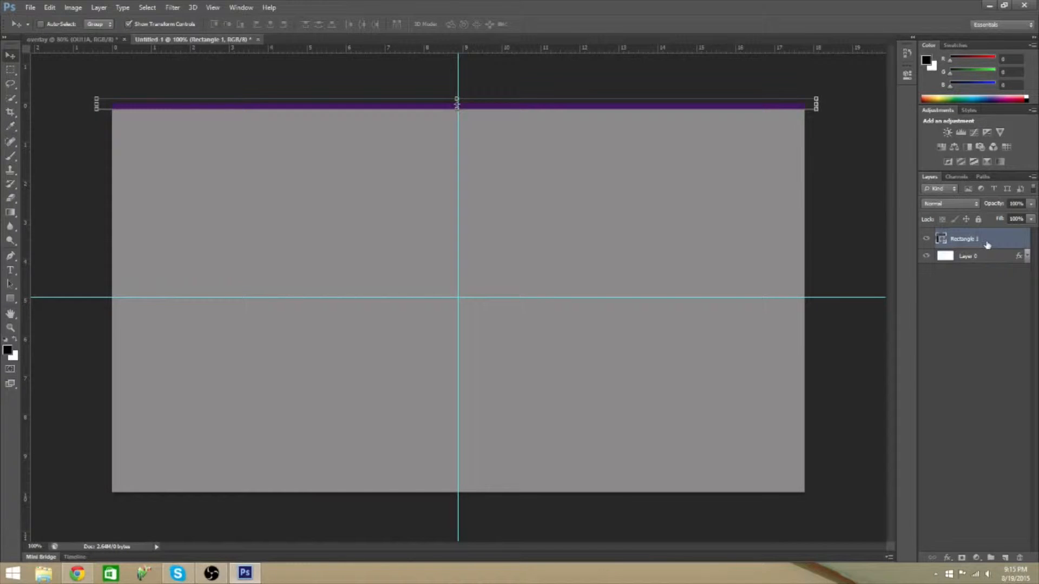
left_click(1005, 559)
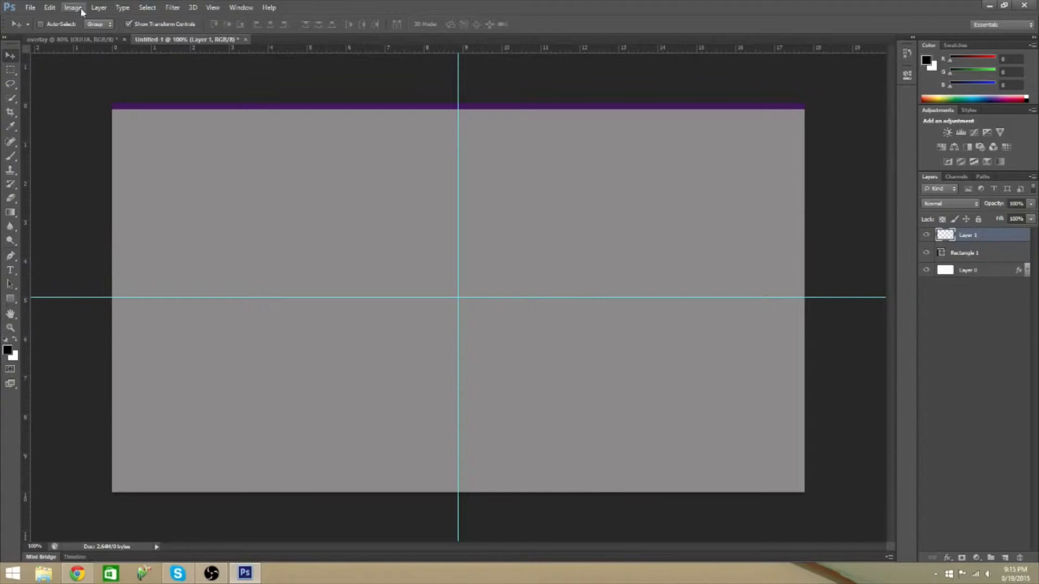
left_click(10, 298)
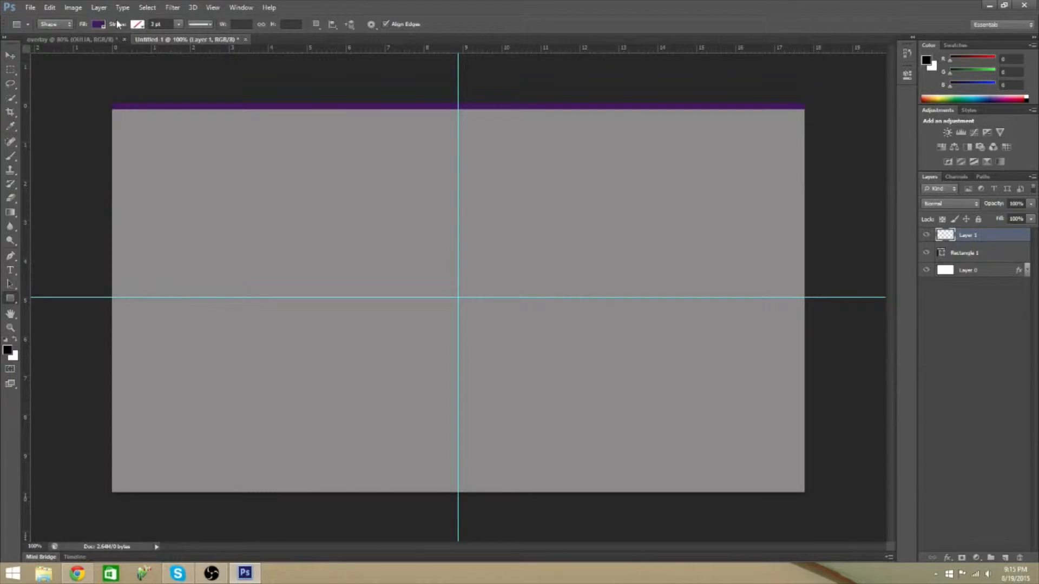
left_click(99, 25)
left_click(66, 77)
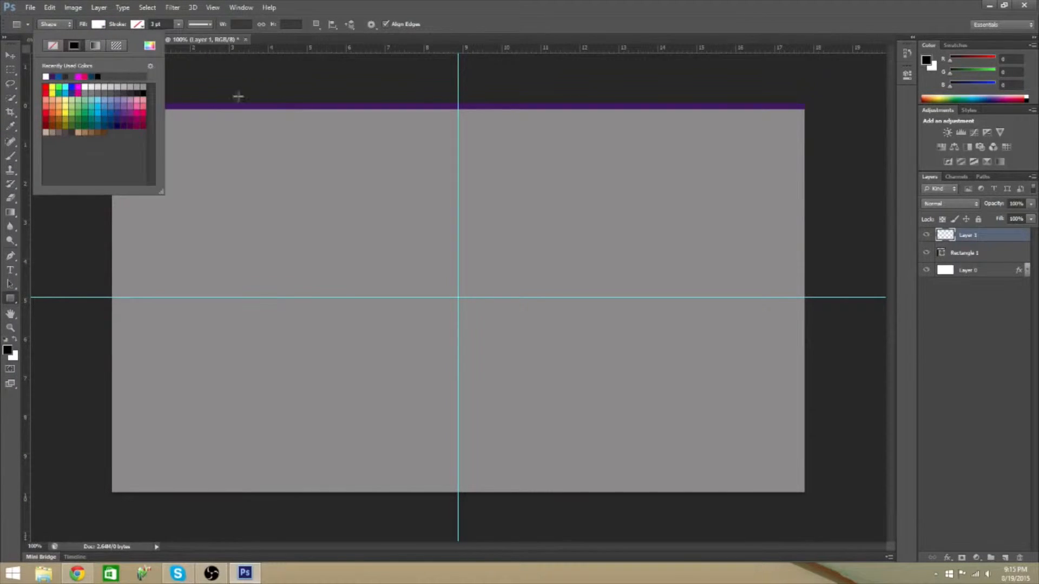
mouse_move(239, 103)
left_mouse_down()
mouse_move(673, 129)
mouse_move(706, 121)
left_mouse_up()
Step: Move the white rectangle horizontally until its centre lines up with the vertical guide
left_click(11, 55)
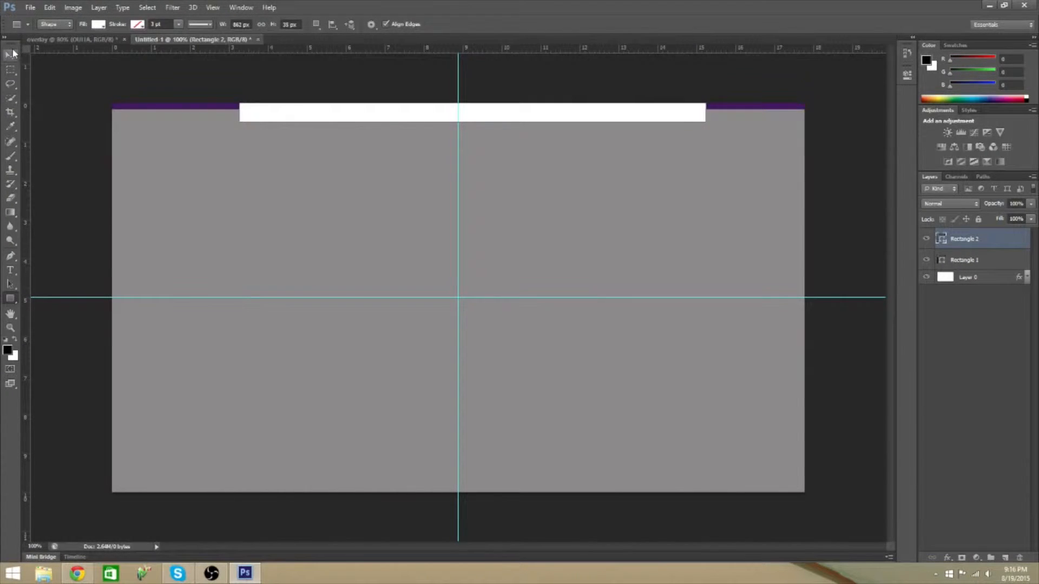
left_click_drag(336, 116, 327, 118)
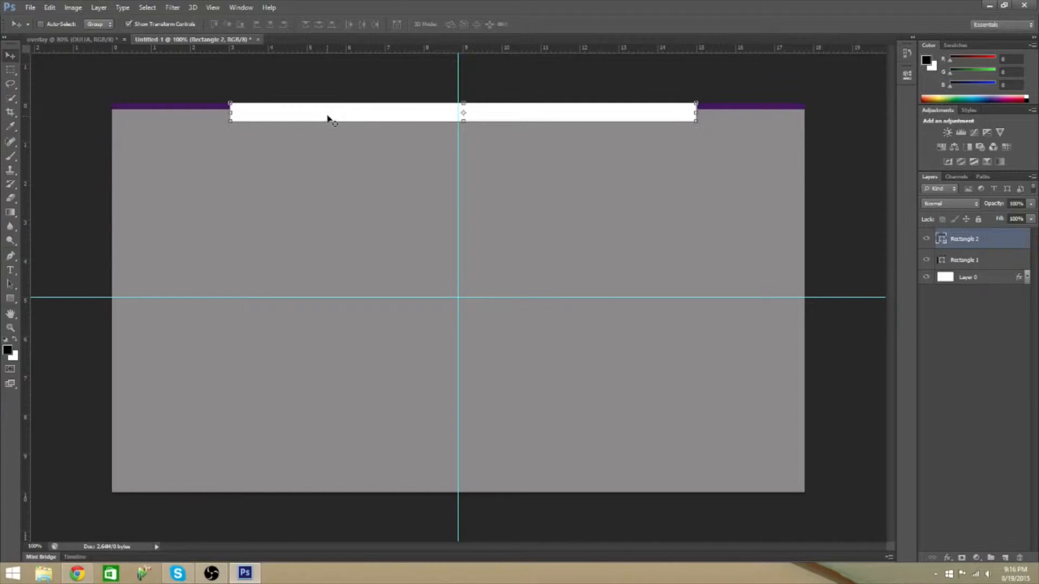
key("Left")
key("Left")
key("Left")
key("Left")
key("Left")
key("Left")
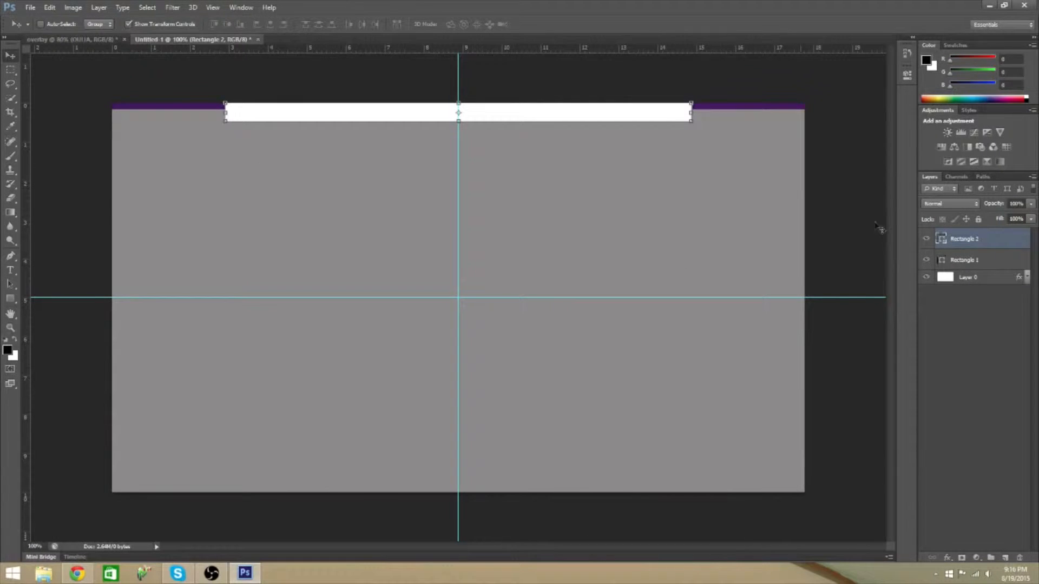
Step: On a new layer above Rectangle 2, draw a white three-sided polygon about 109 px wide at the white rectangle's left end
left_click(1005, 557)
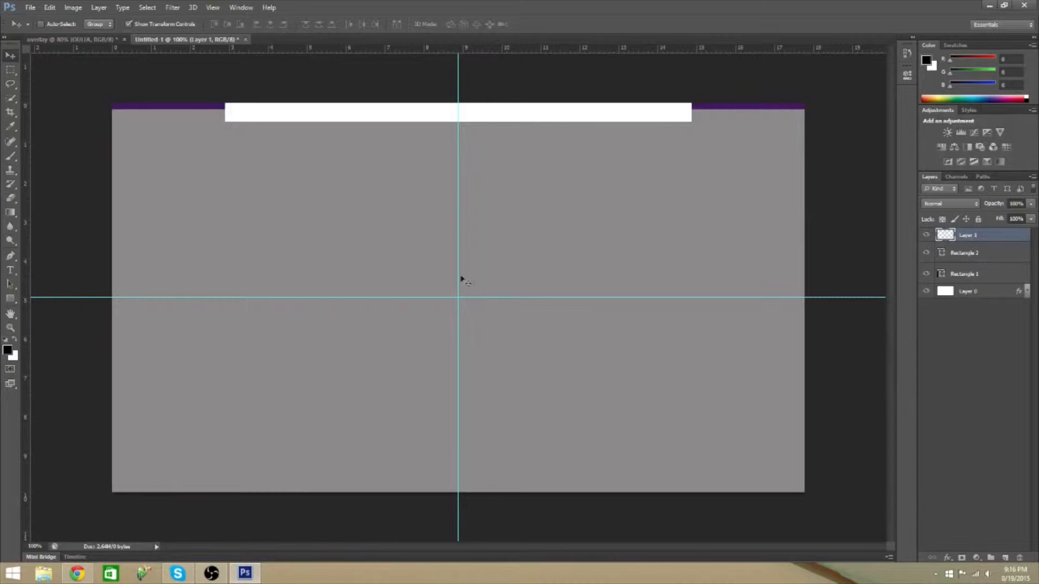
left_click(9, 299)
right_click(16, 299)
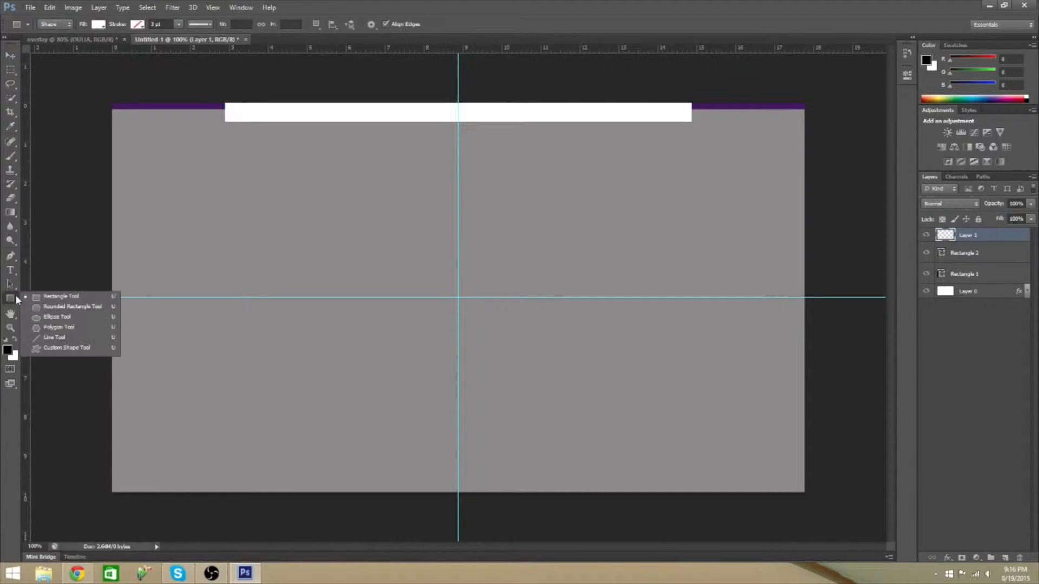
left_click(54, 327)
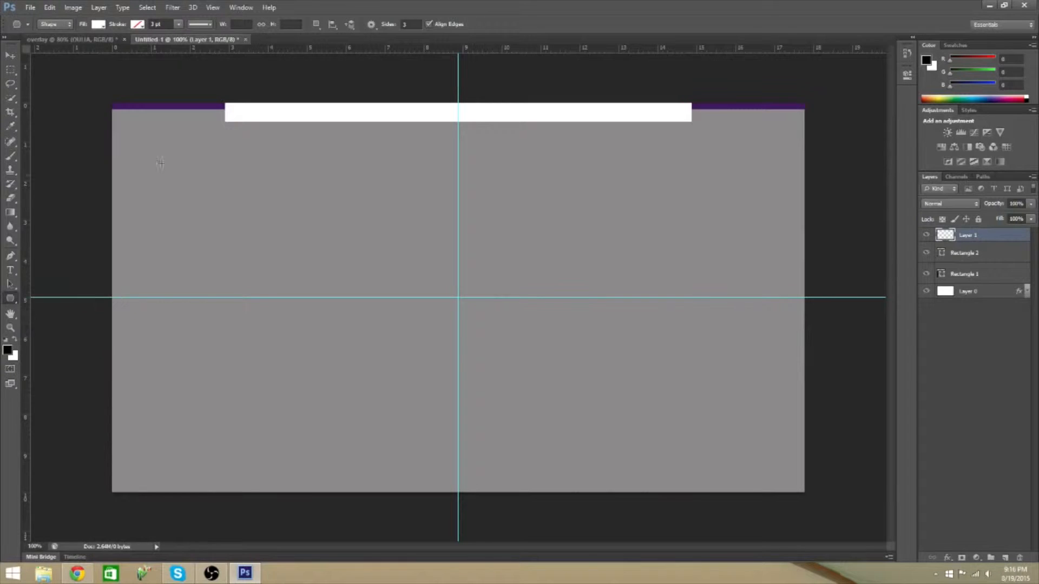
left_click(409, 25)
left_click_drag(204, 89, 225, 121)
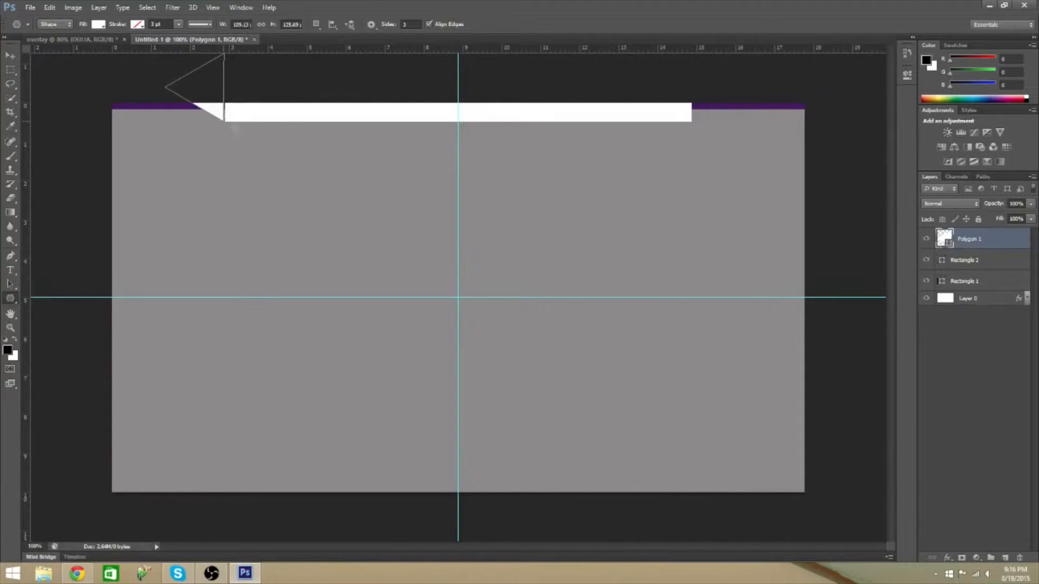
Step: Rotate the white triangle about 16.4° and position it so it forms a slanted left end on the white rectangle
left_click(13, 57)
key("ctrl+t")
left_click_drag(234, 127, 224, 107)
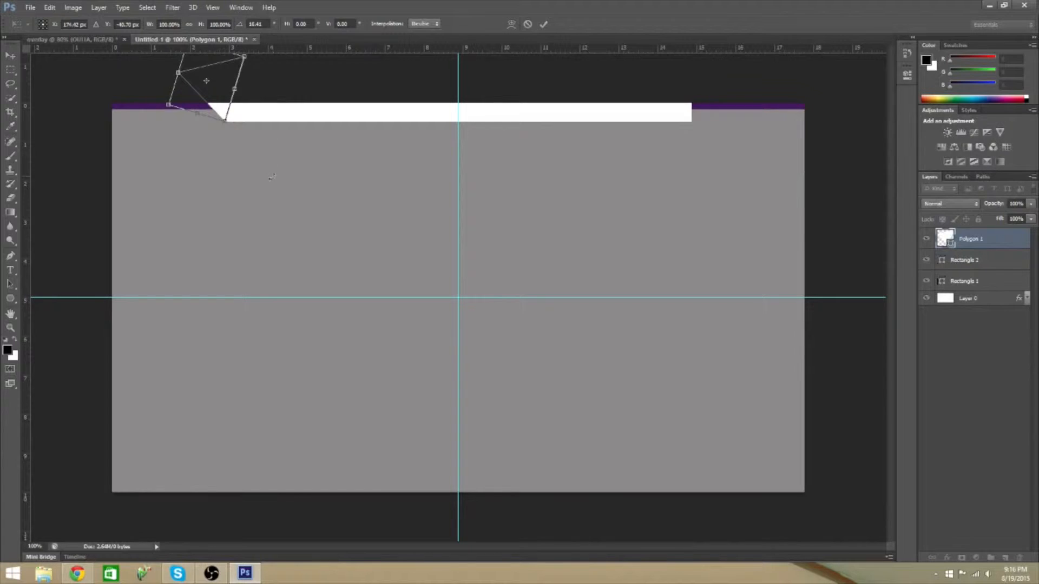
key("ctrl+h")
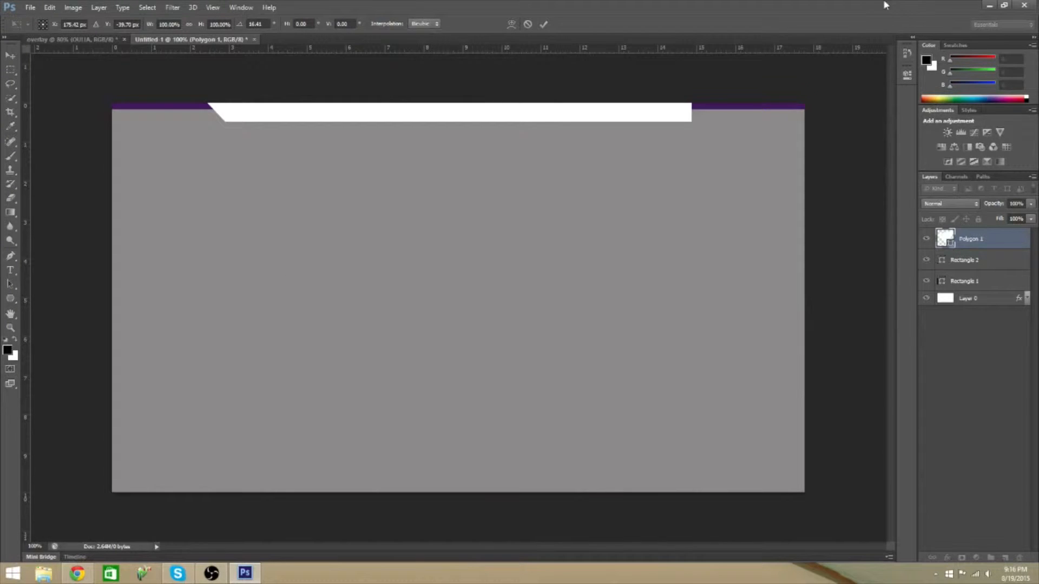
left_click(543, 24)
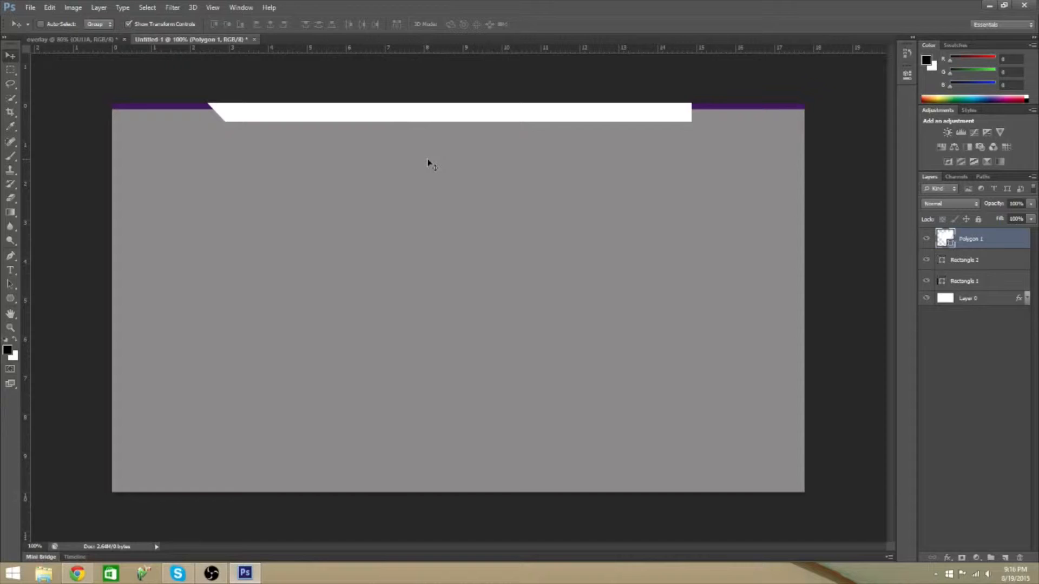
Step: Duplicate the white triangle, flip the copy horizontally and place it as a slanted right end on the white rectangle
key("ctrl+j")
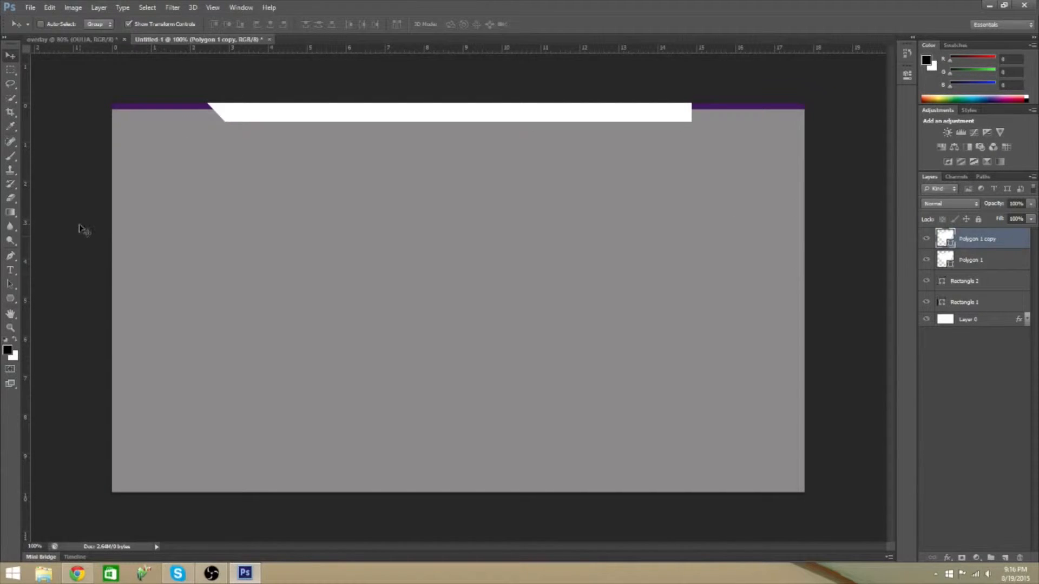
key("ctrl+t")
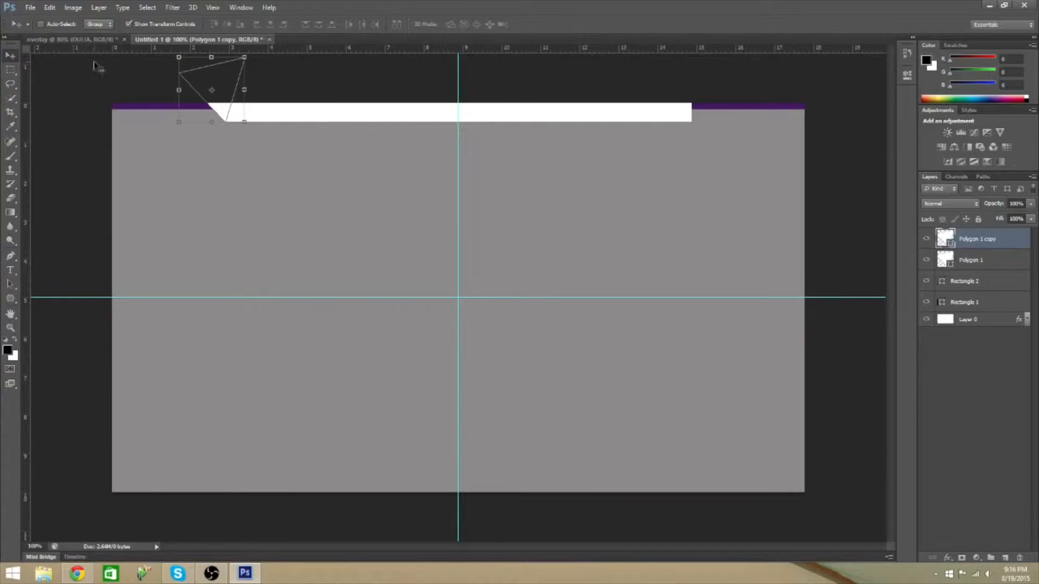
left_click(57, 11)
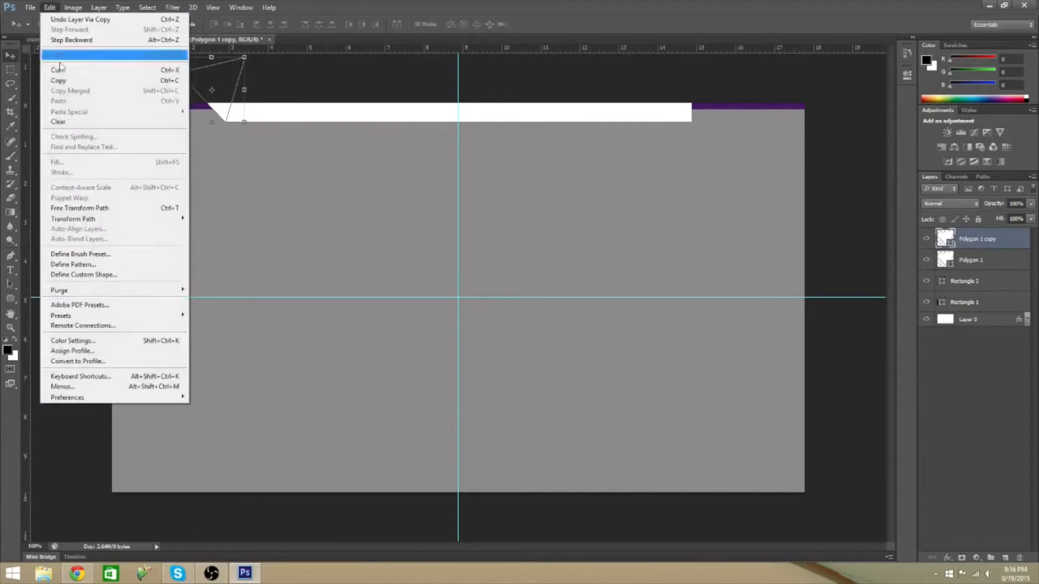
mouse_move(101, 224)
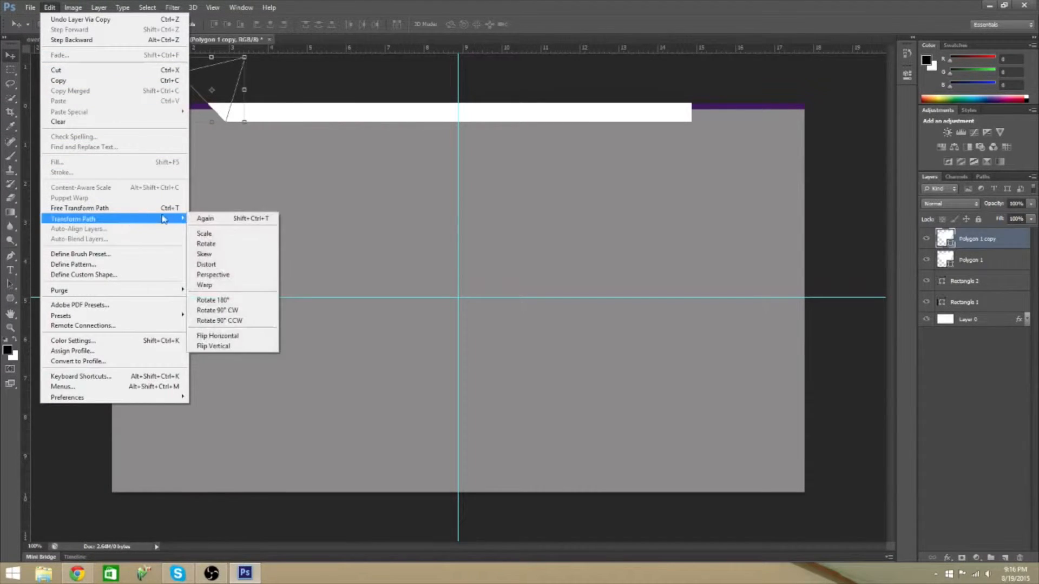
left_click(259, 336)
left_click_drag(201, 110, 715, 86)
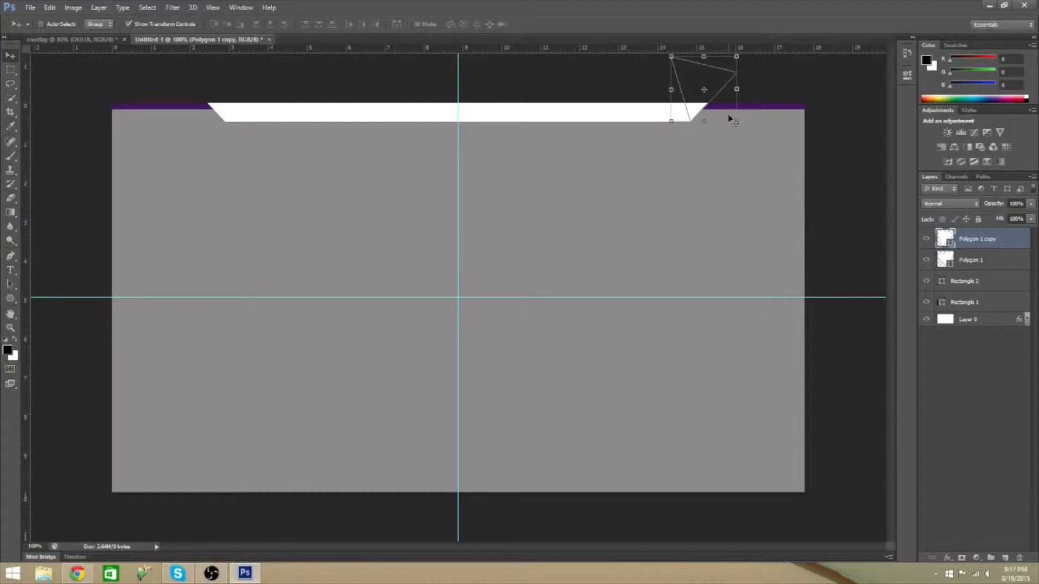
key("ctrl+h")
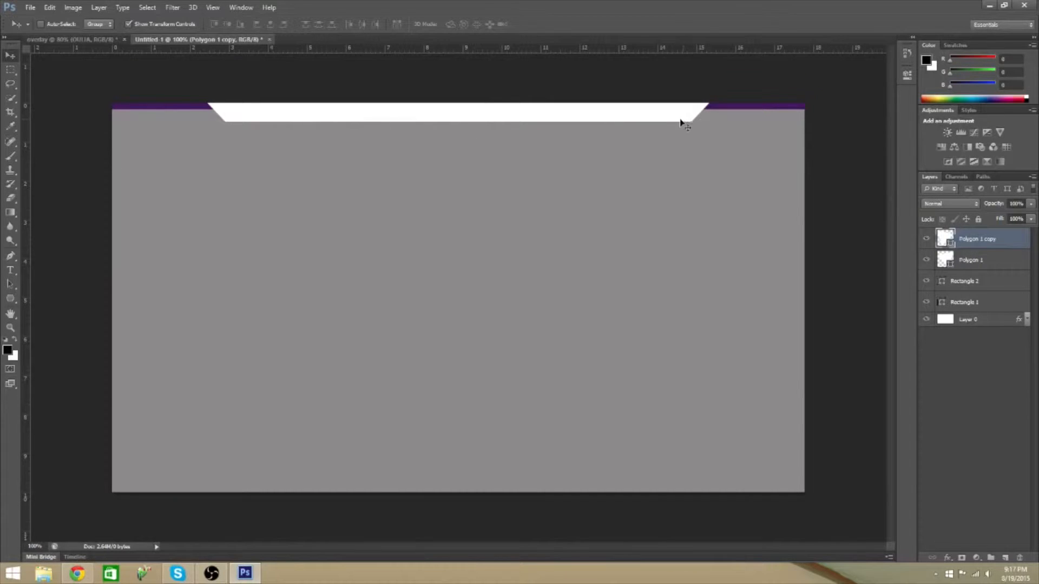
Step: Nudge the white rectangle (Rectangle 2) up a few pixels to make the white strip thinner
key("ctrl+h")
left_click(979, 282)
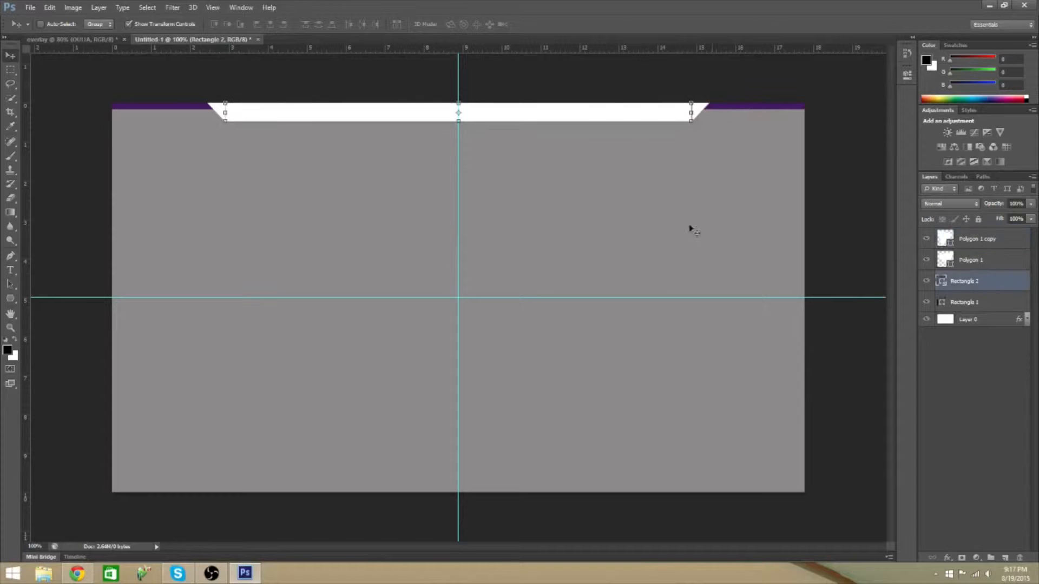
key("Up")
key("Up")
key("Up")
key("Up")
key("Up")
key("Up")
key("Up")
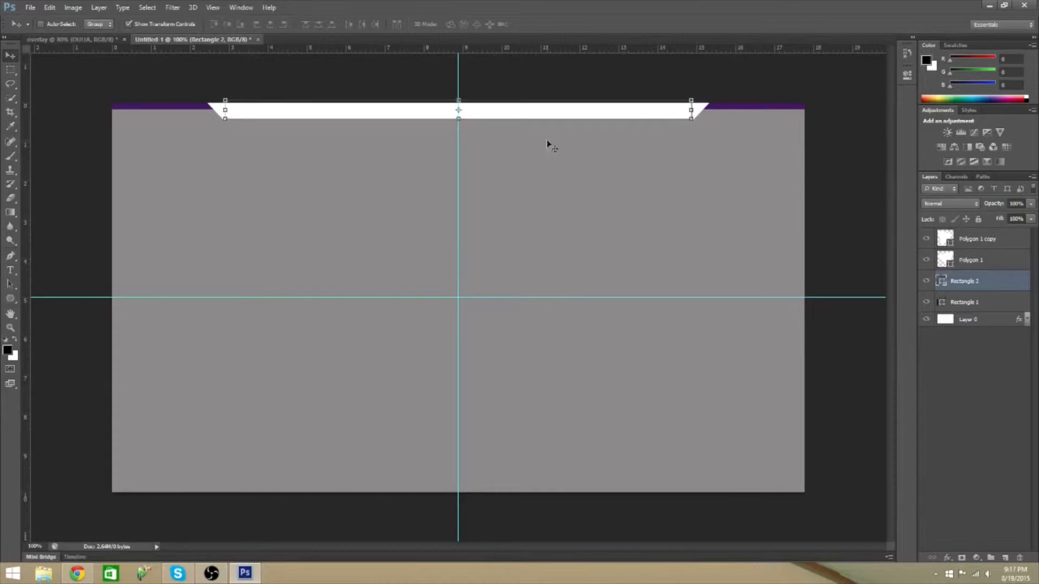
Step: Nudge Polygon 1 and Polygon 1 copy up until their lower tips line up with the white rectangle's bottom edge
left_click(974, 262)
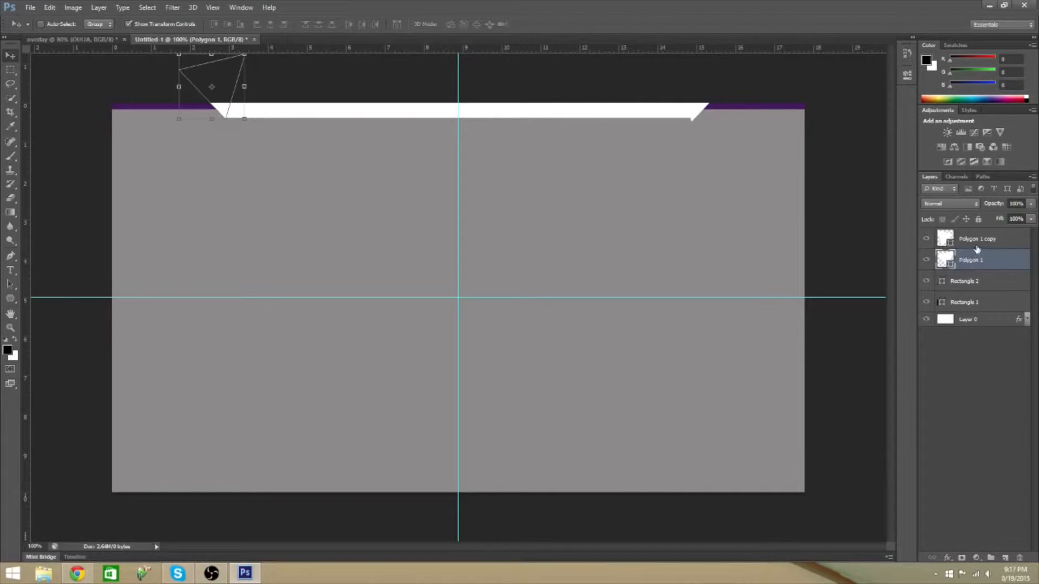
left_click(977, 244)
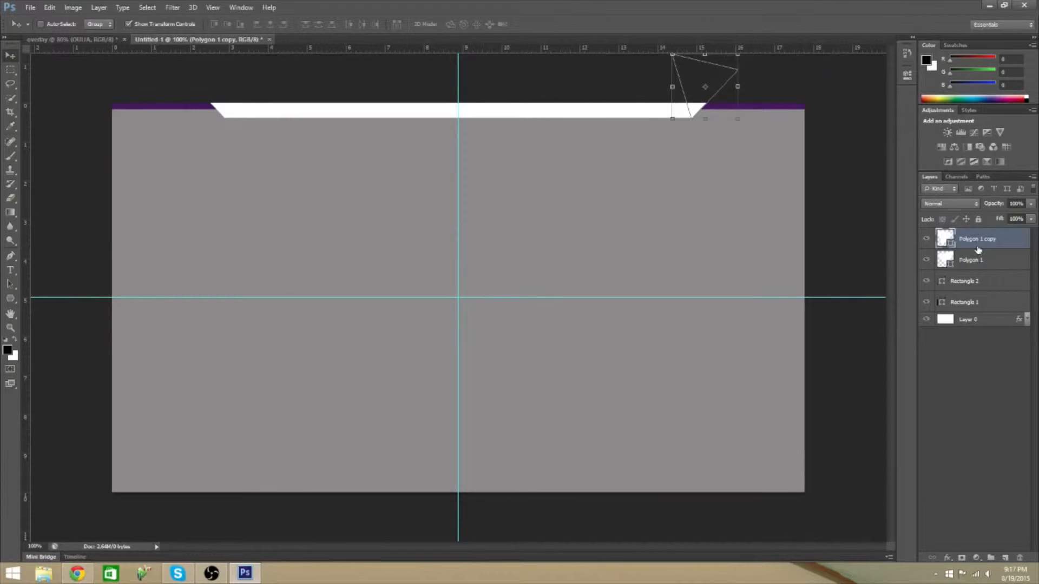
left_click(984, 262)
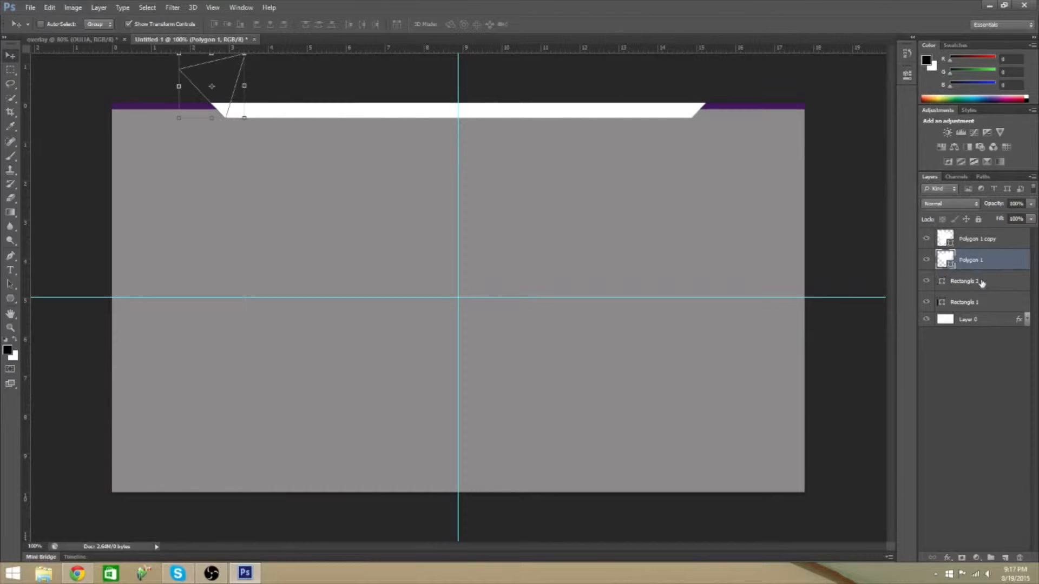
left_click(984, 304)
key("ctrl+h")
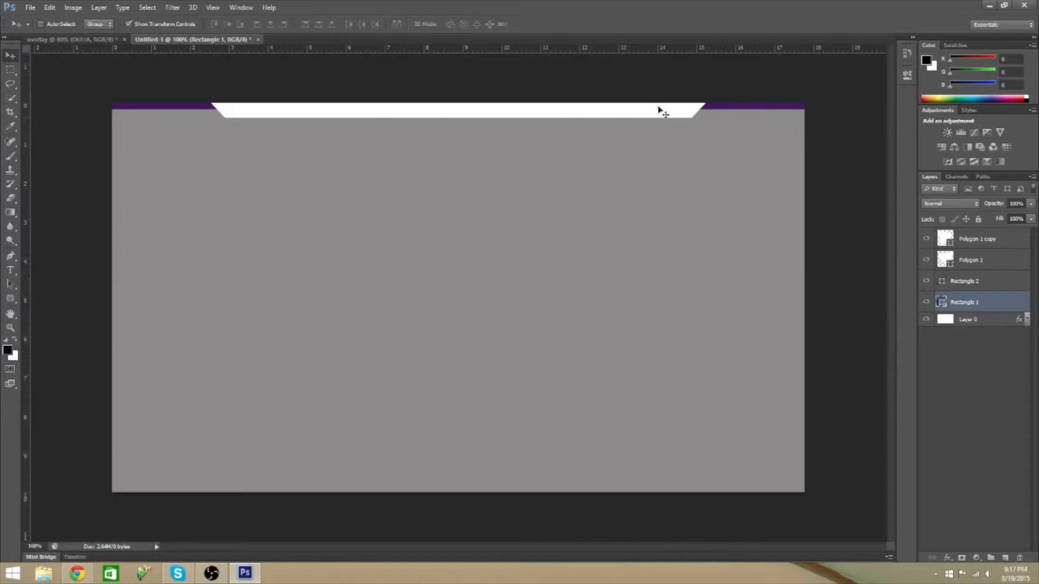
Step: On a new layer above Polygon 1 copy, draw a dark grey rectangle about 428 px wide and 72 px high over the white strip's middle
left_click(1011, 245)
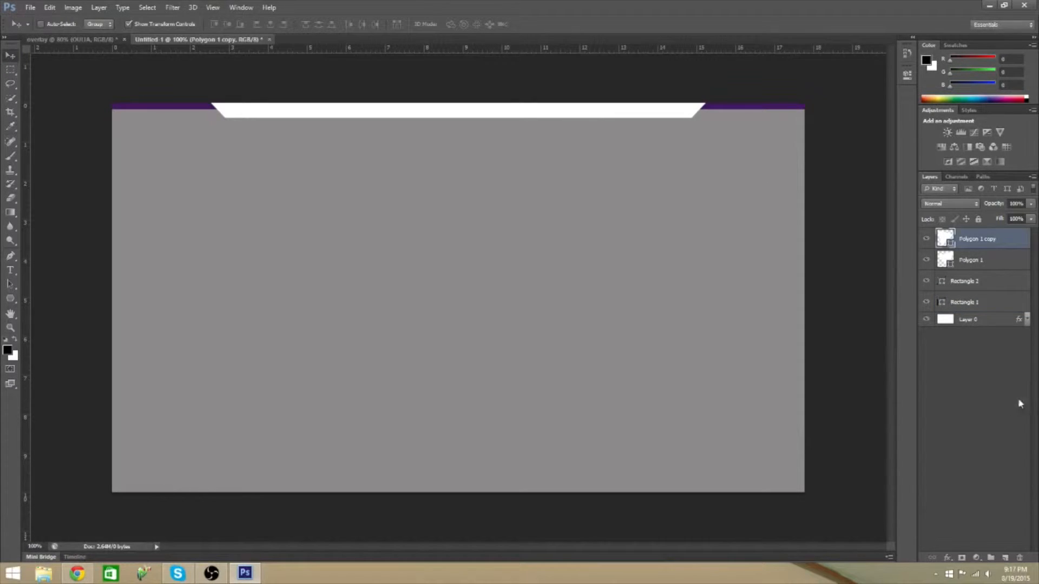
left_click(1005, 558)
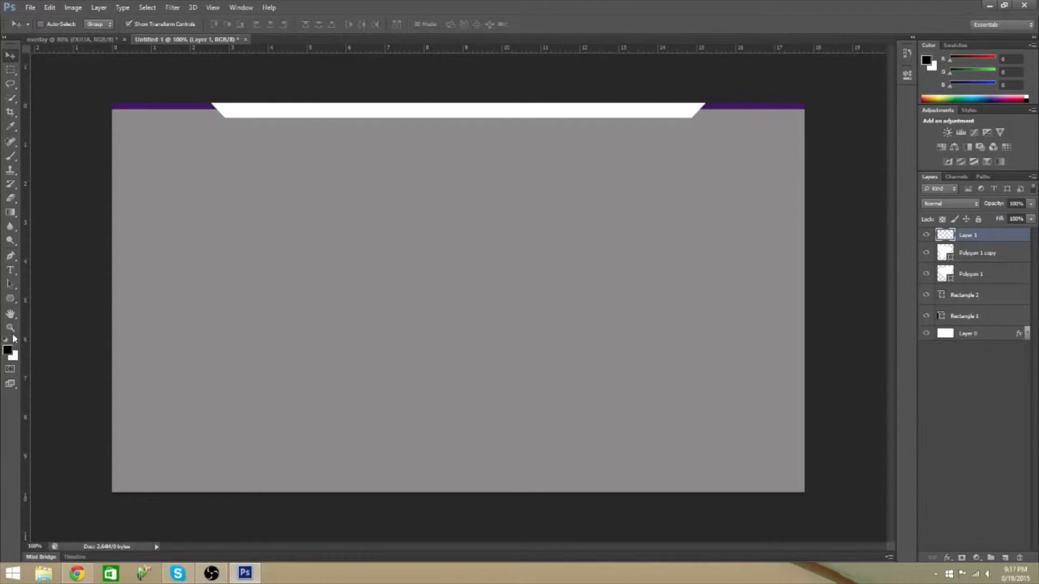
left_click(10, 300)
left_click(55, 296)
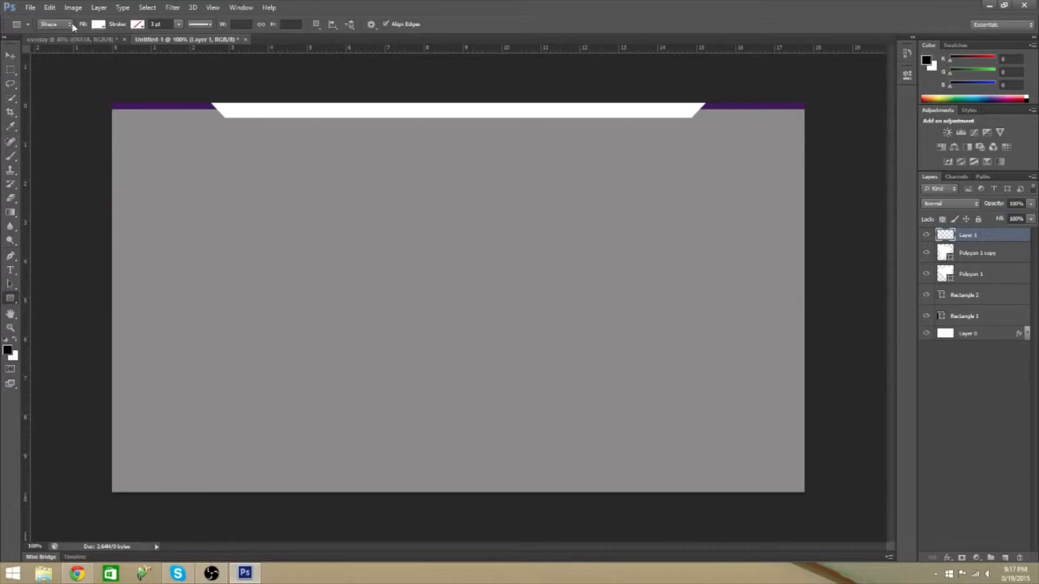
left_click(97, 25)
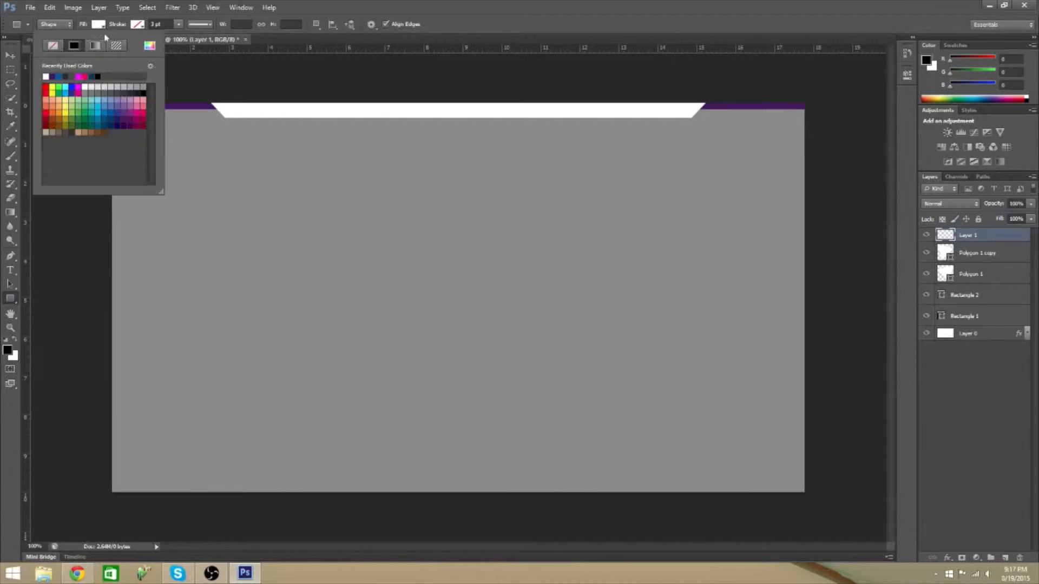
left_click(133, 89)
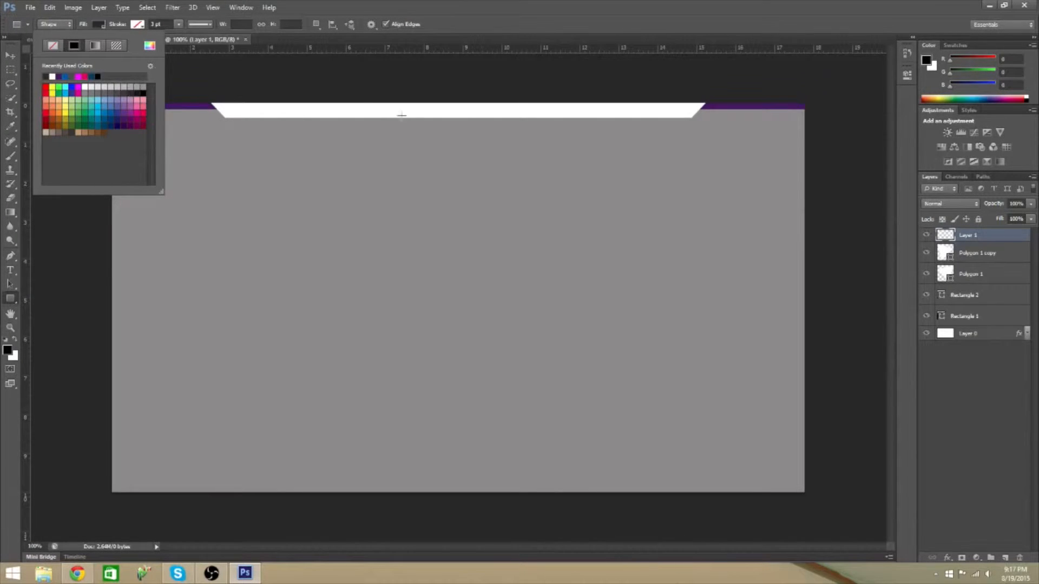
left_click(342, 104)
left_click_drag(340, 103, 572, 141)
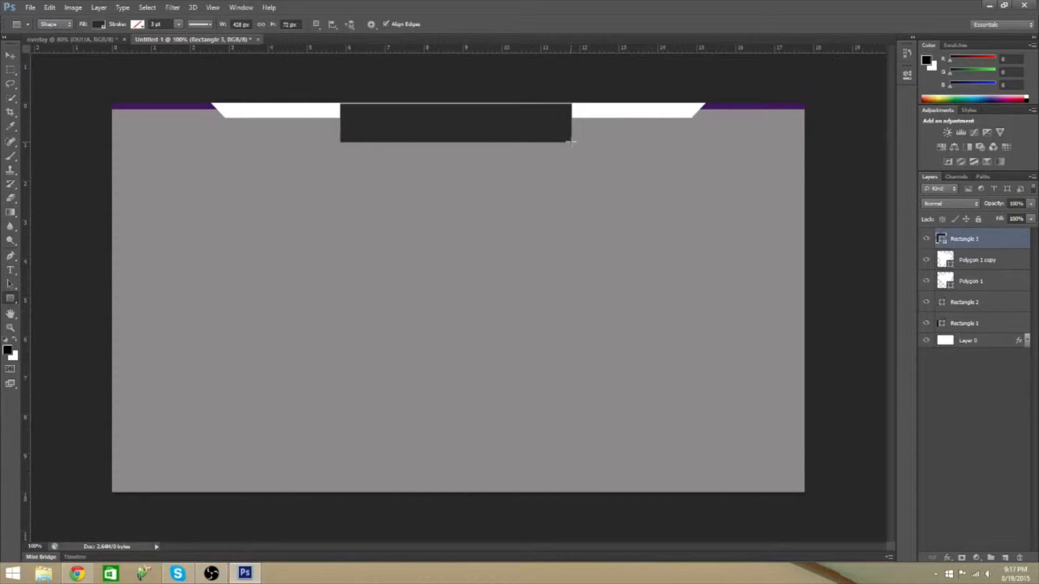
Step: Move the dark grey rectangle flush with the canvas's upper edge and centre it on the vertical guide
left_click(10, 54)
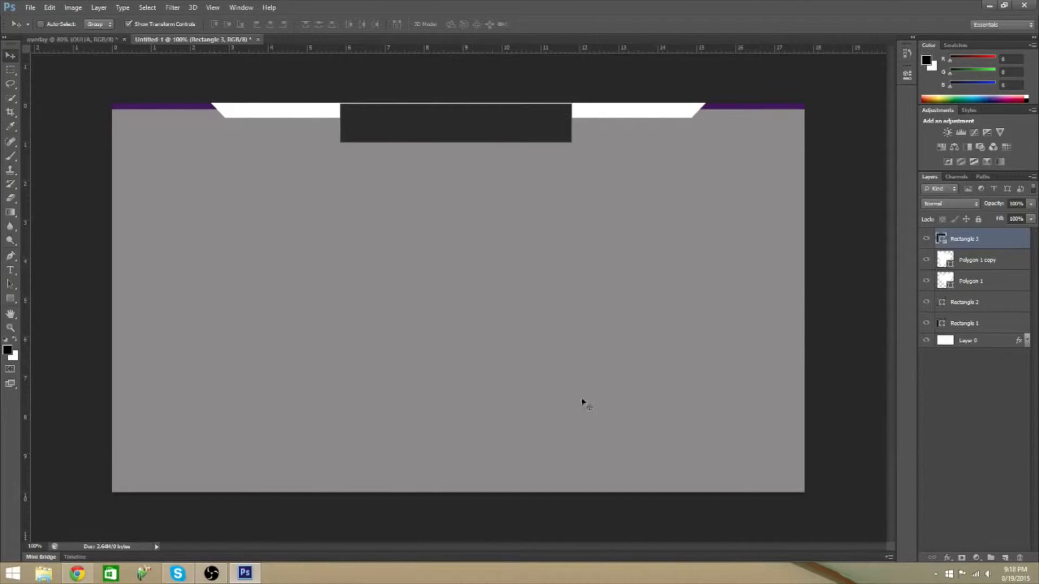
left_click_drag(522, 128, 481, 153)
key("Right")
key("Right")
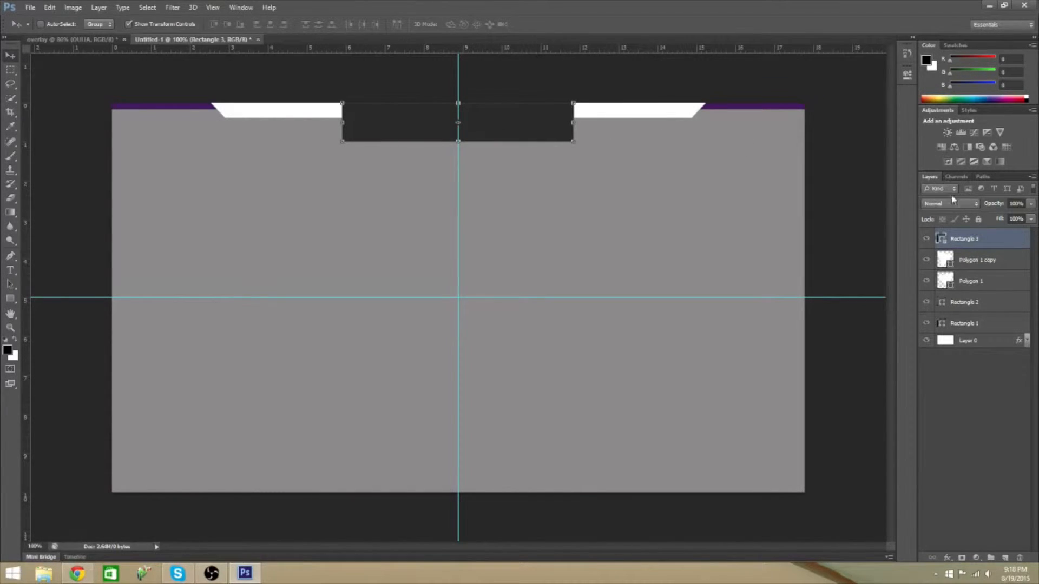
Step: On a new layer above Rectangle 3, draw a dark grey three-sided polygon that forms a slanted left end on the dark rectangle
left_click(1005, 558)
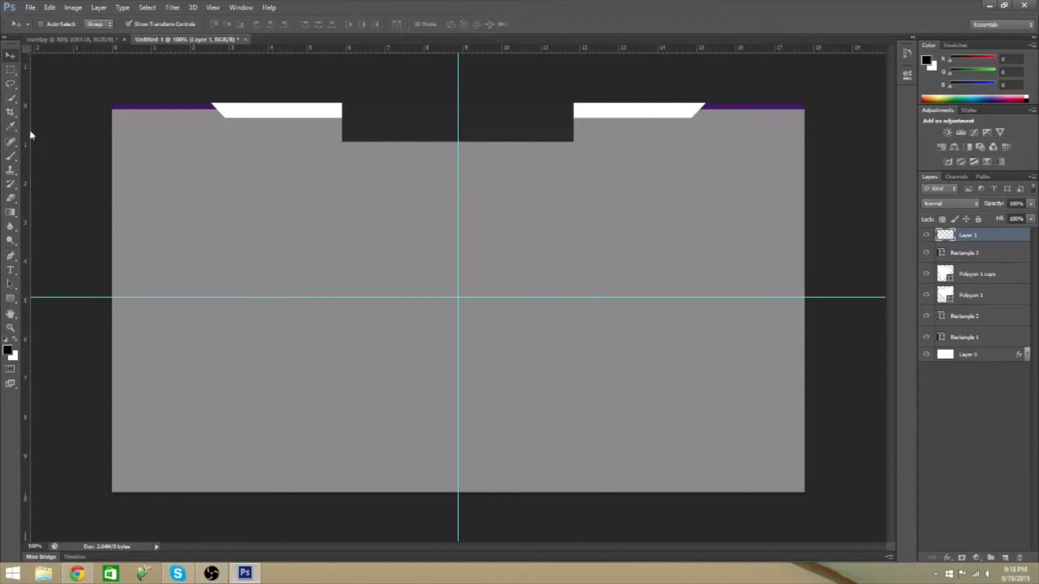
left_click(10, 299)
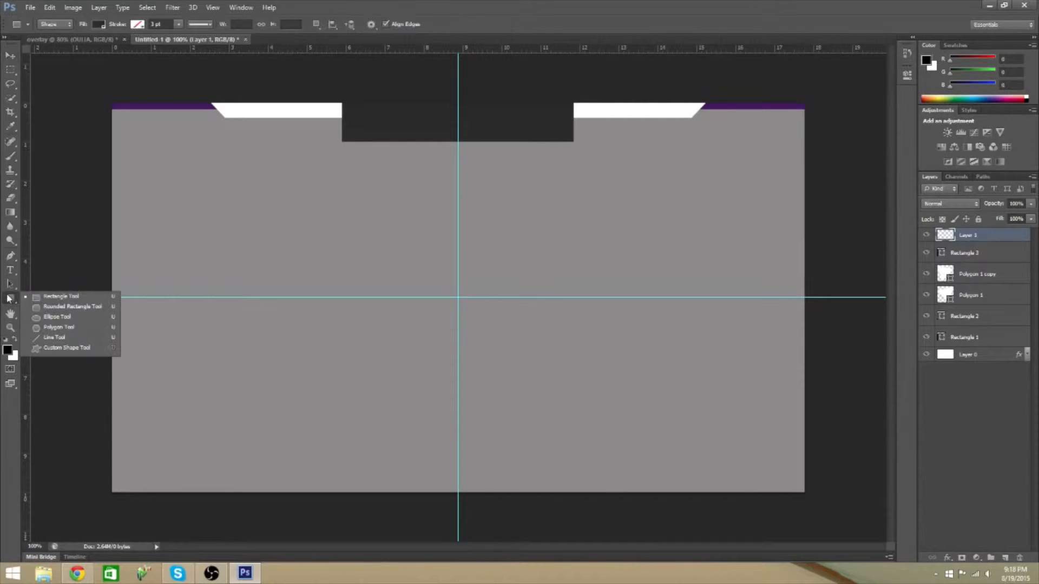
left_click(54, 327)
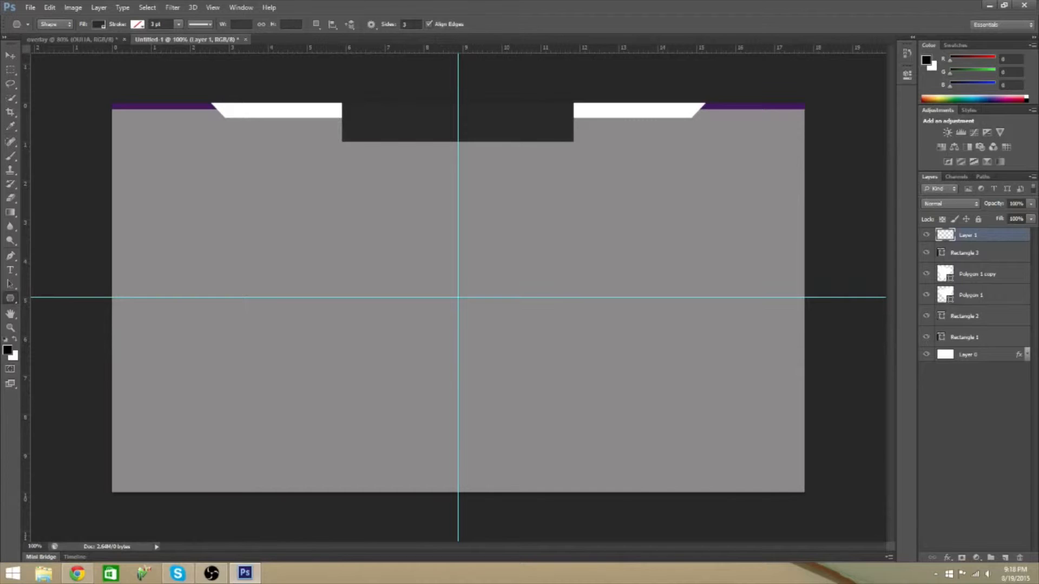
left_click_drag(304, 90, 348, 130)
left_click(10, 55)
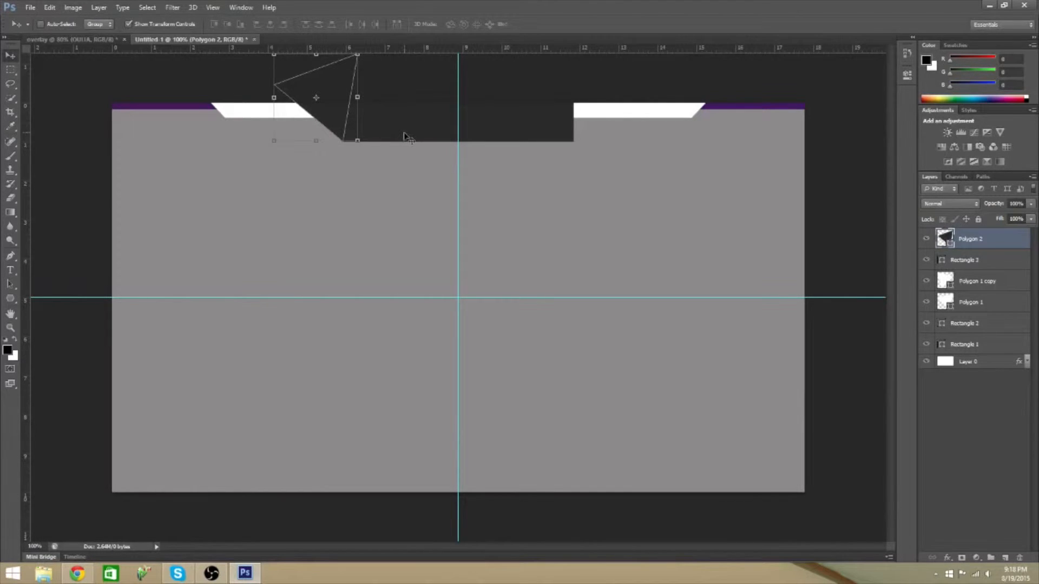
key("ctrl+h")
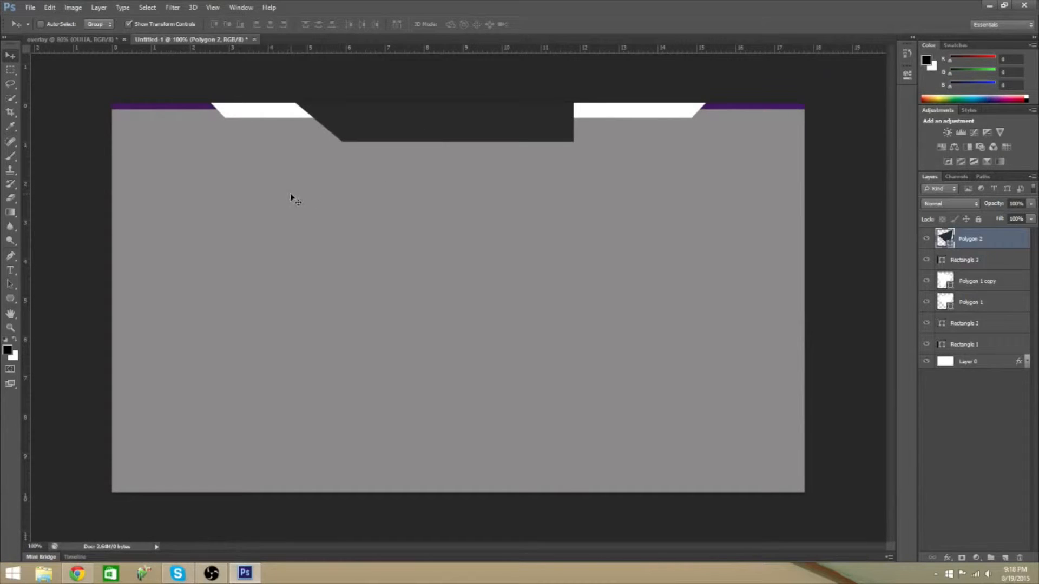
Step: Duplicate the dark grey triangle, flip the copy horizontally and place it as a slanted right end on the dark rectangle
key("ctrl+j")
left_click(49, 8)
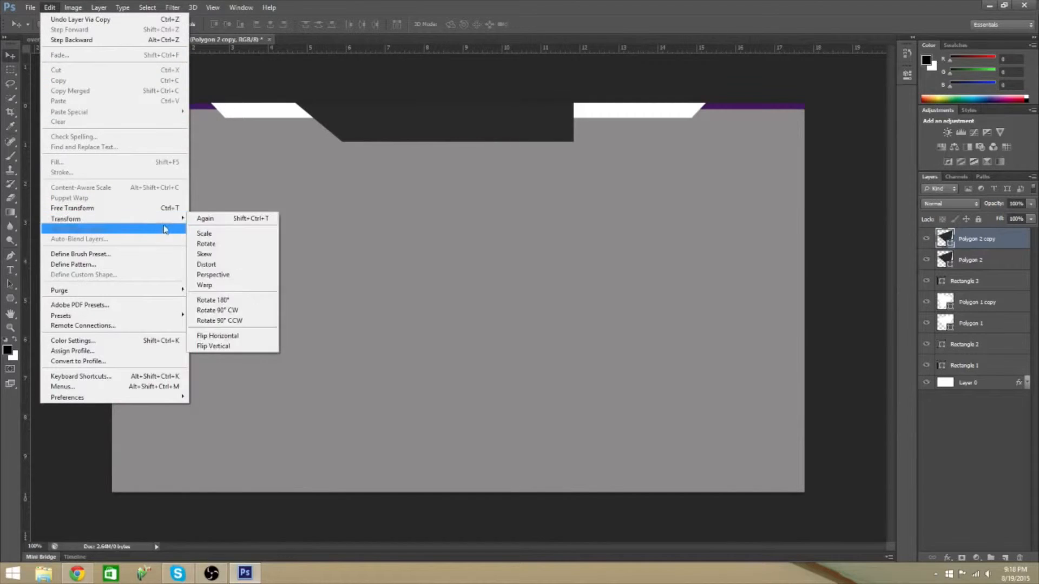
mouse_move(181, 218)
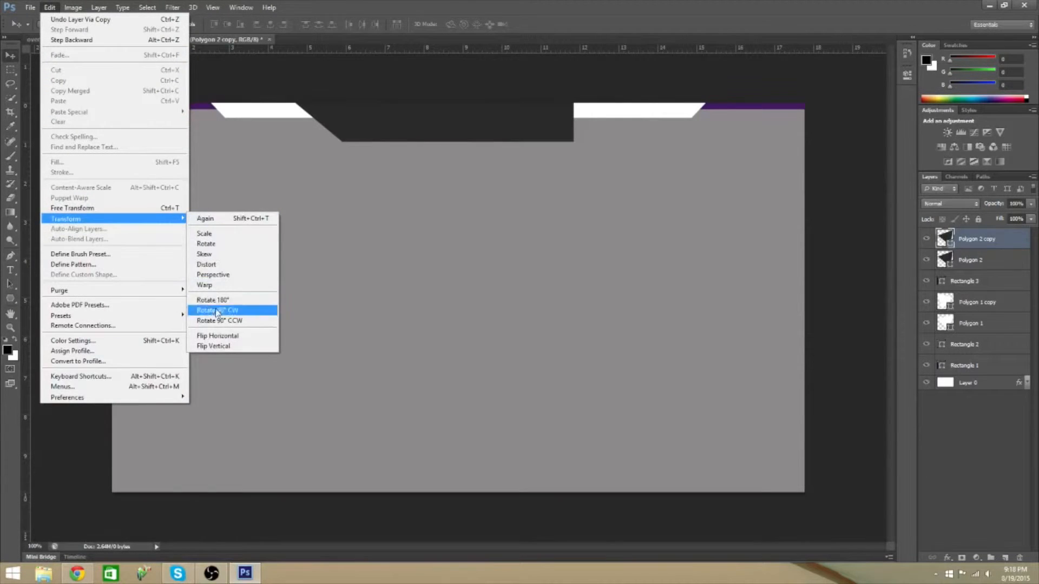
left_click(227, 335)
left_click_drag(316, 118, 583, 117)
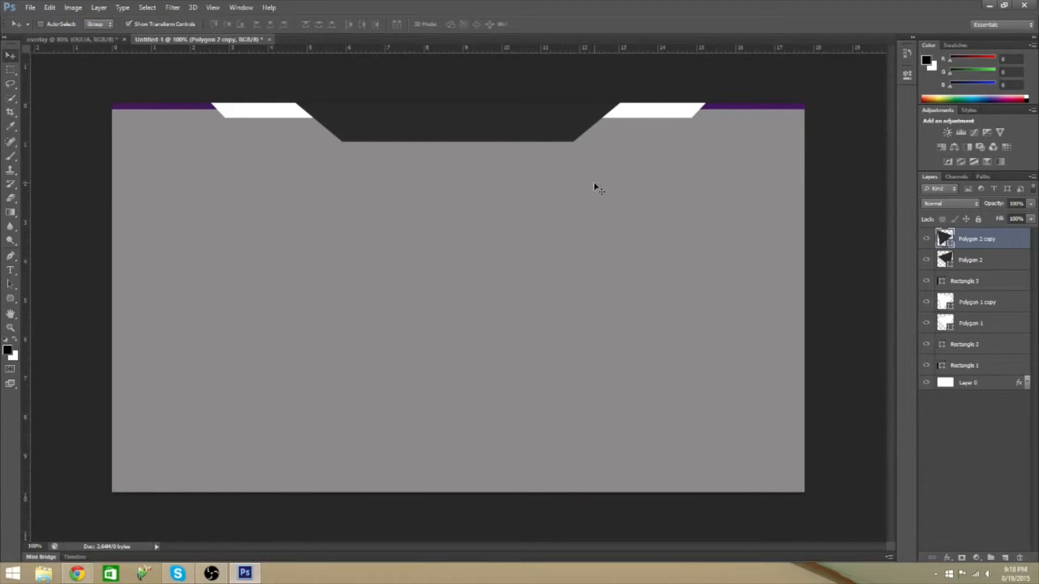
Step: On a new layer above Rectangle 1, draw a dark purple rectangle about 712 px wide and 20 px high below the white strip
key("ctrl+t")
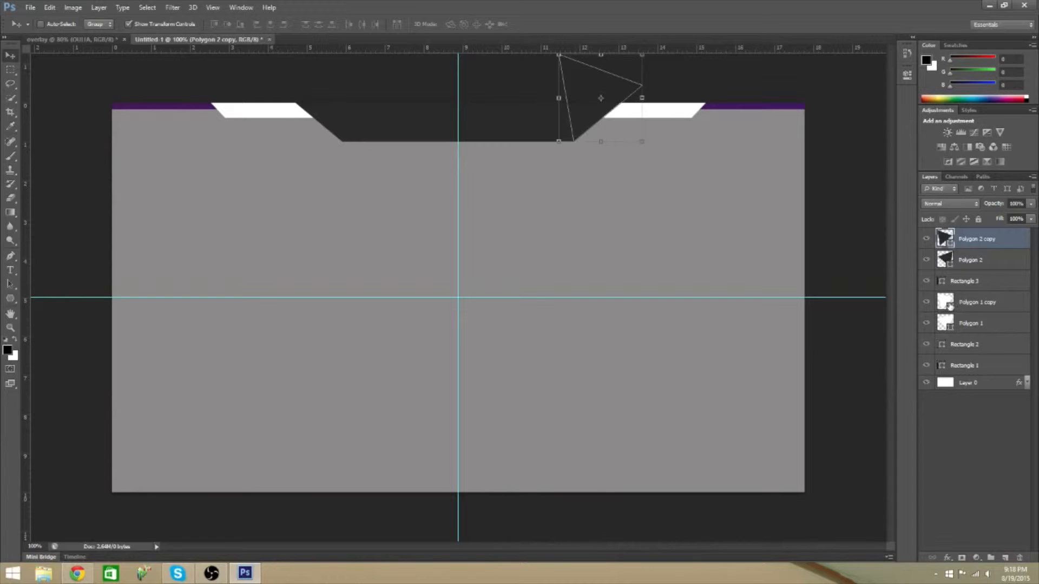
left_click(967, 383)
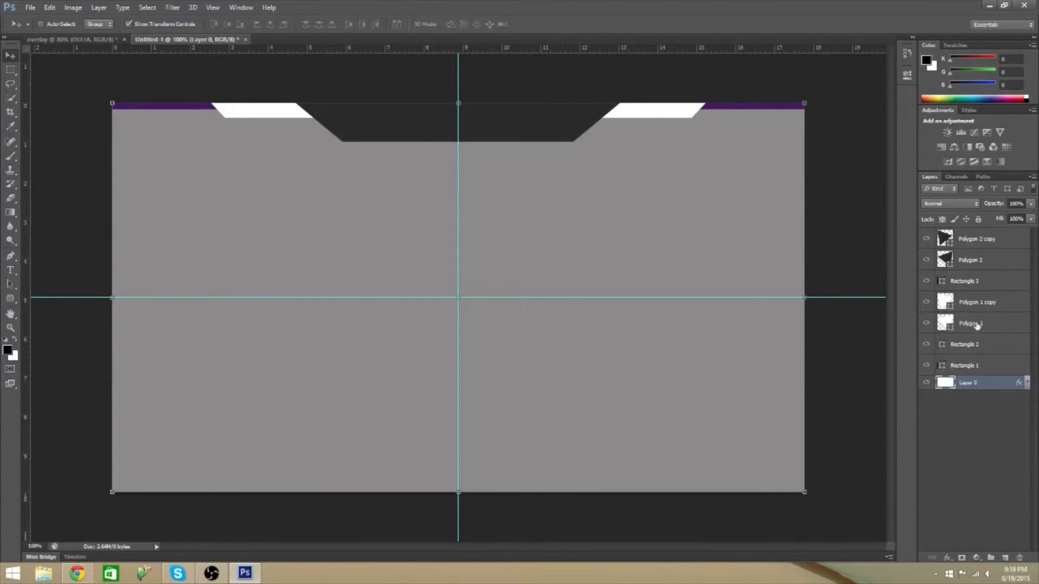
left_click(972, 364)
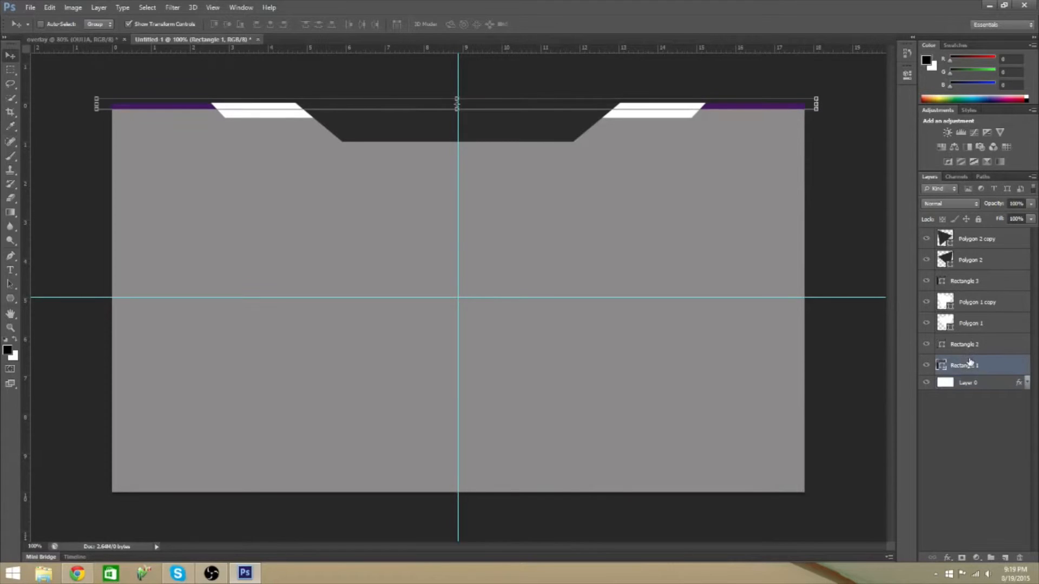
left_click(1004, 558)
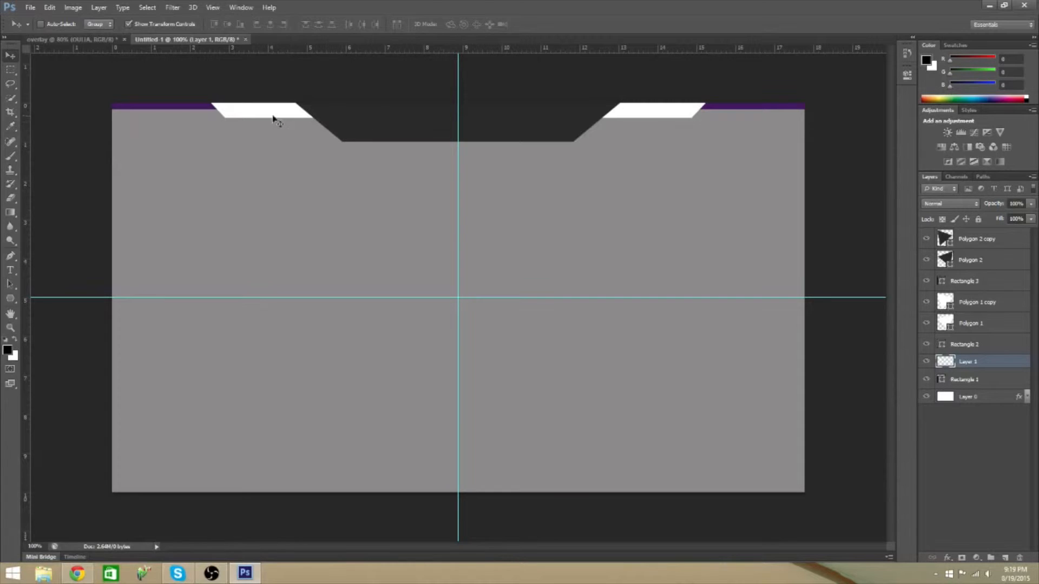
left_click(10, 298)
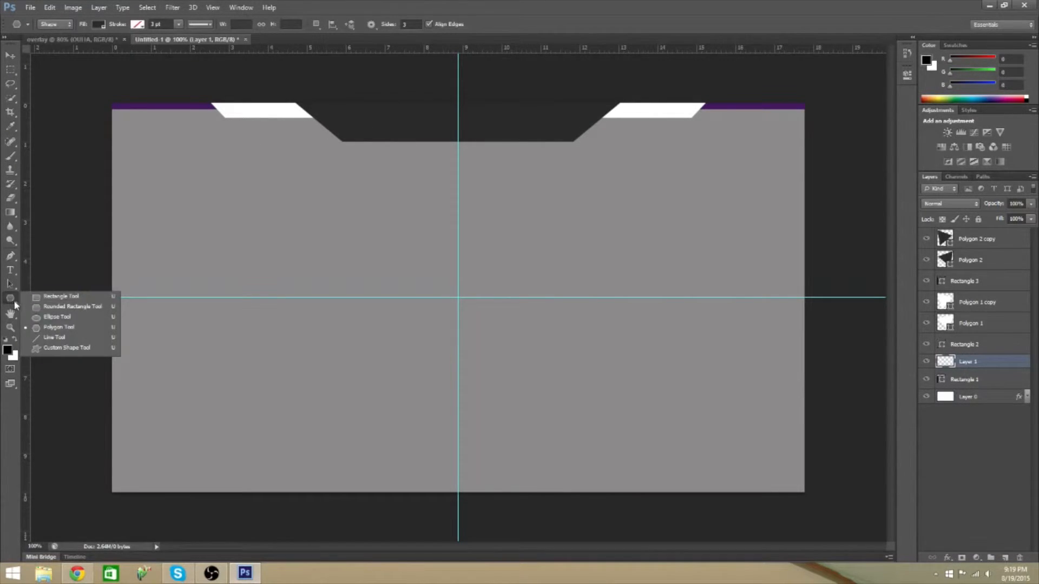
left_click(31, 297)
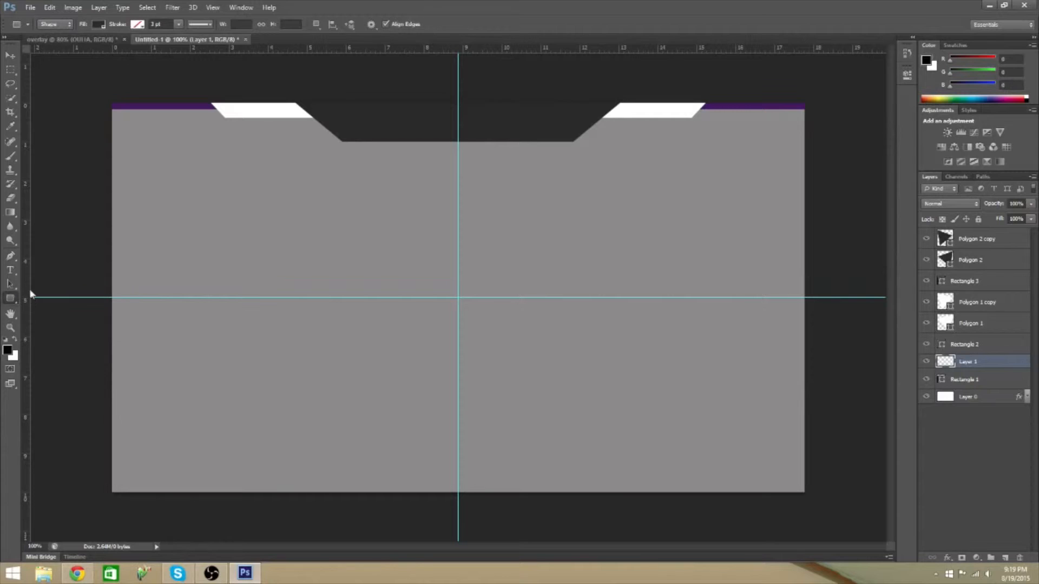
left_click(101, 24)
left_click(58, 76)
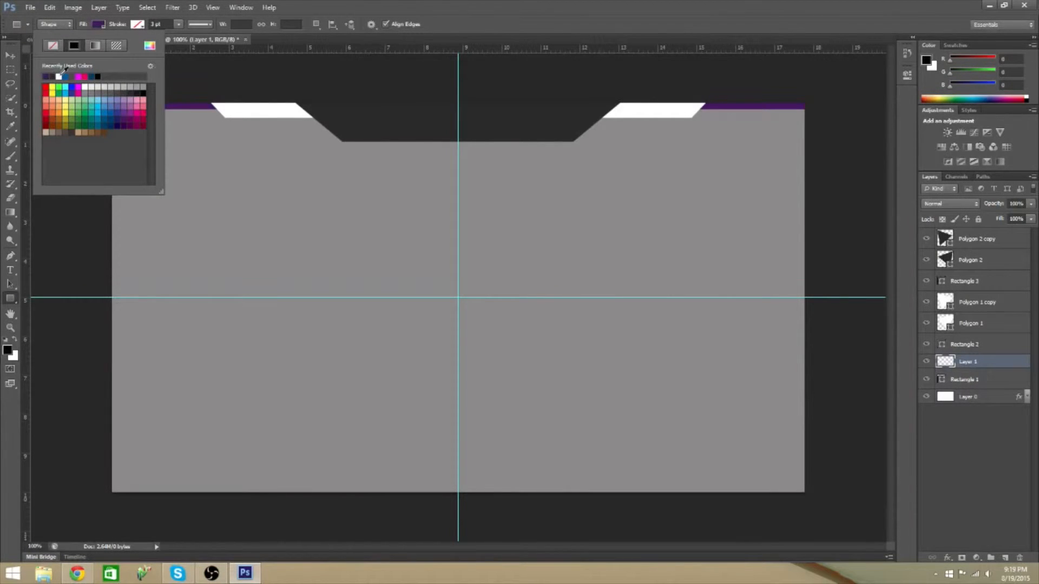
left_click(274, 118)
left_click_drag(272, 116, 656, 128)
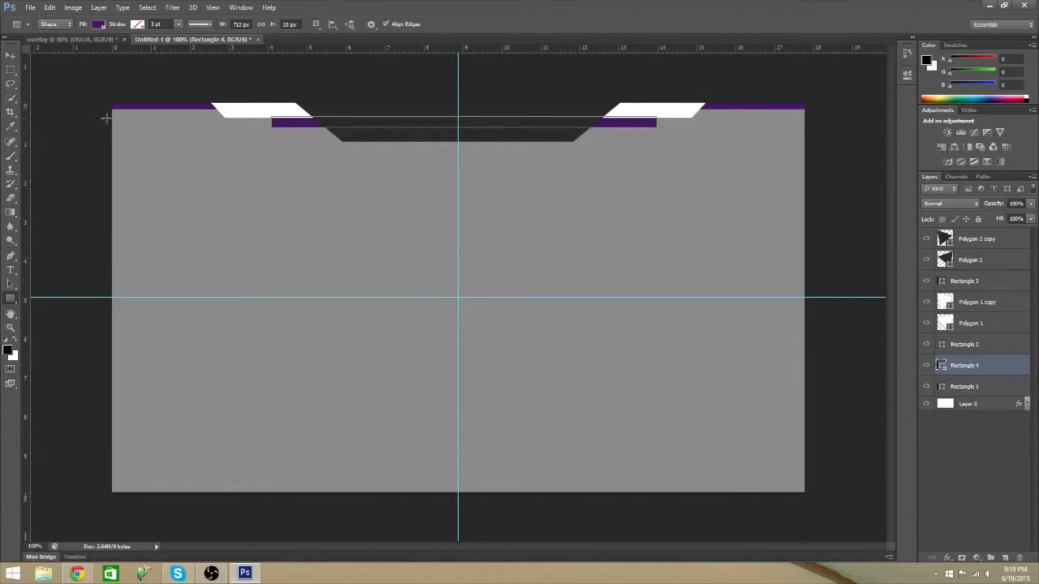
Step: Centre the new purple rectangle on the vertical guide and nudge it up against the white strip's lower edge
left_click(10, 55)
left_click_drag(389, 123, 383, 123)
key("Left")
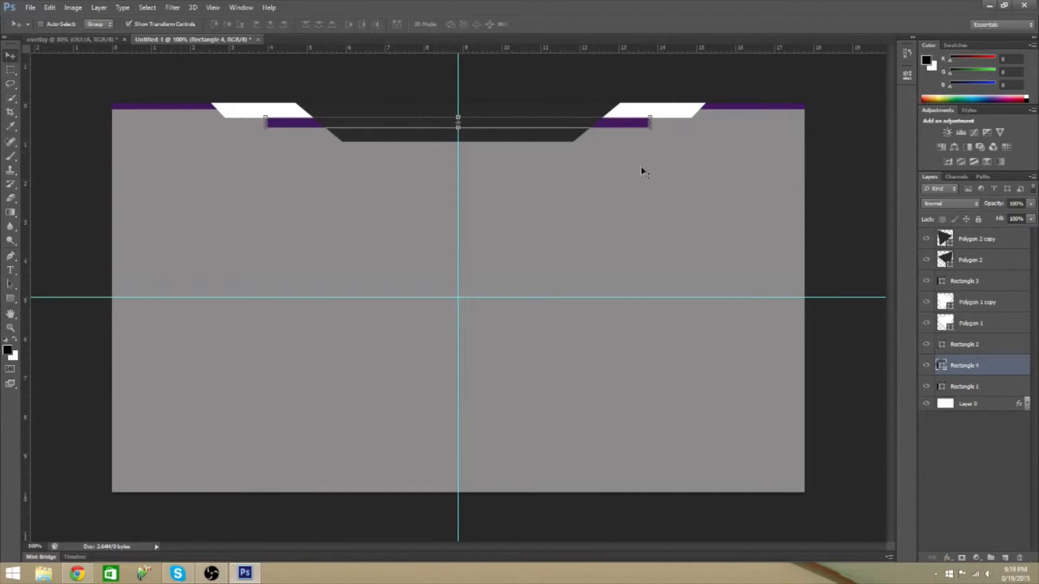
key("Up")
key("Up")
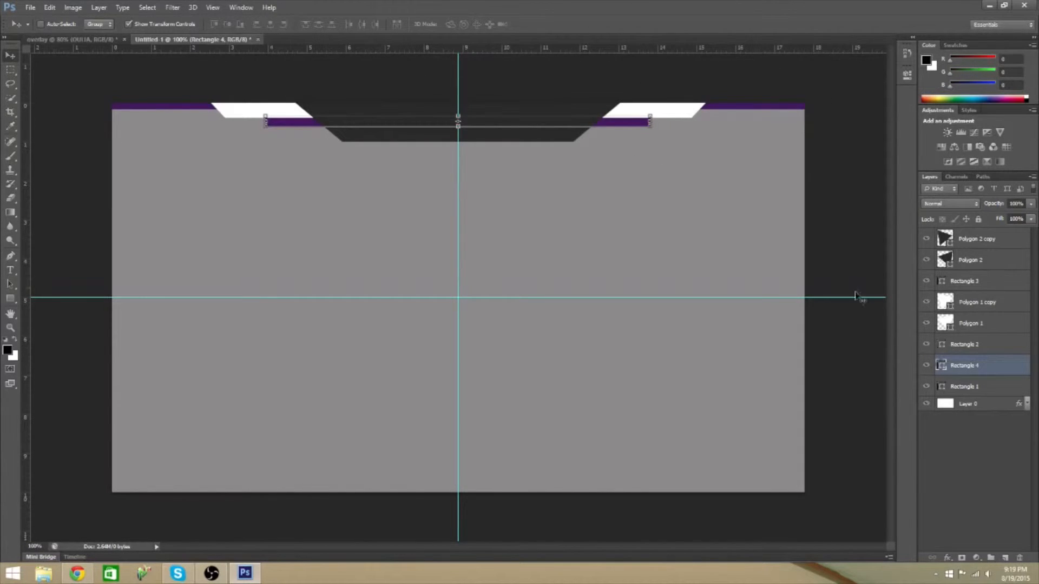
Step: On a new layer above Rectangle 4, draw a purple three-sided polygon about 54 px high as a slanted left end on the lower purple rectangle
left_click(1005, 557)
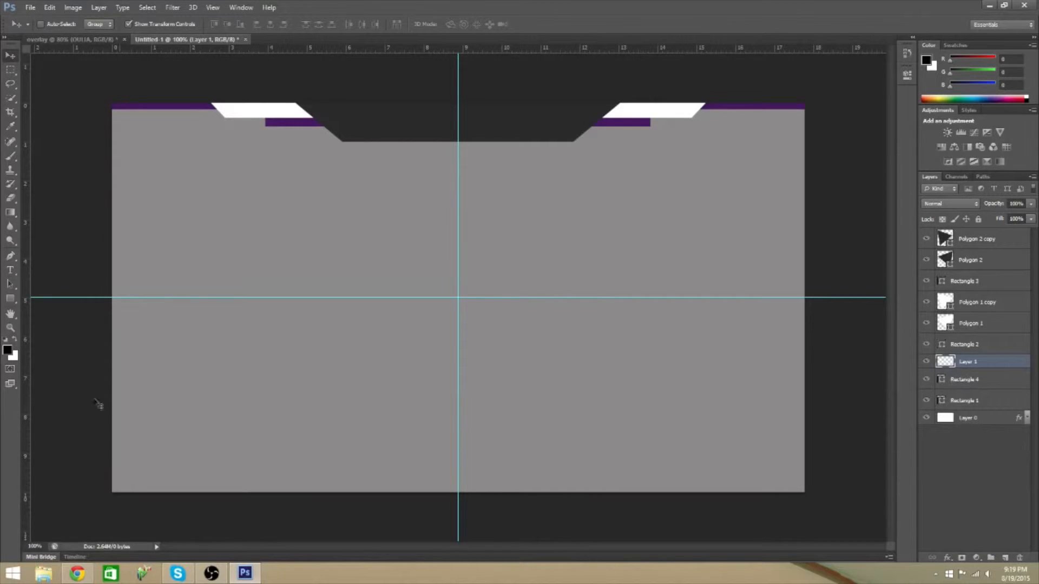
left_click(10, 300)
left_click(57, 330)
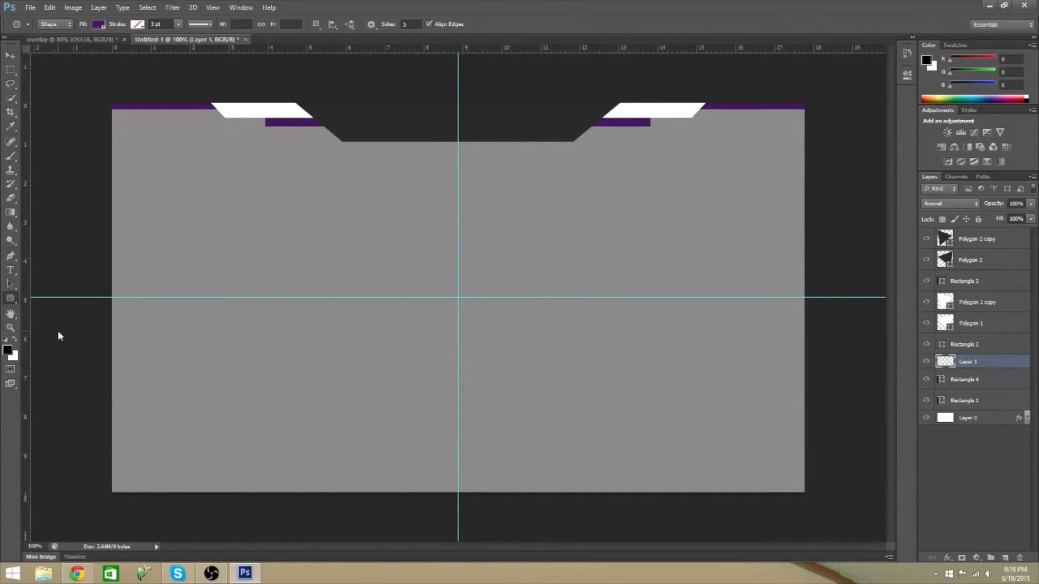
left_click_drag(257, 110, 242, 110)
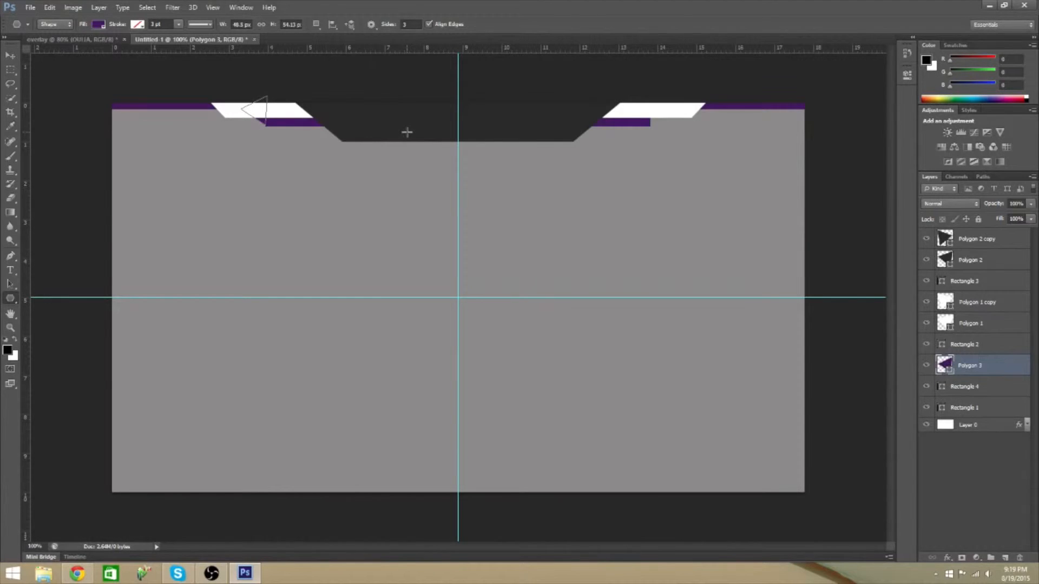
key("ctrl+h")
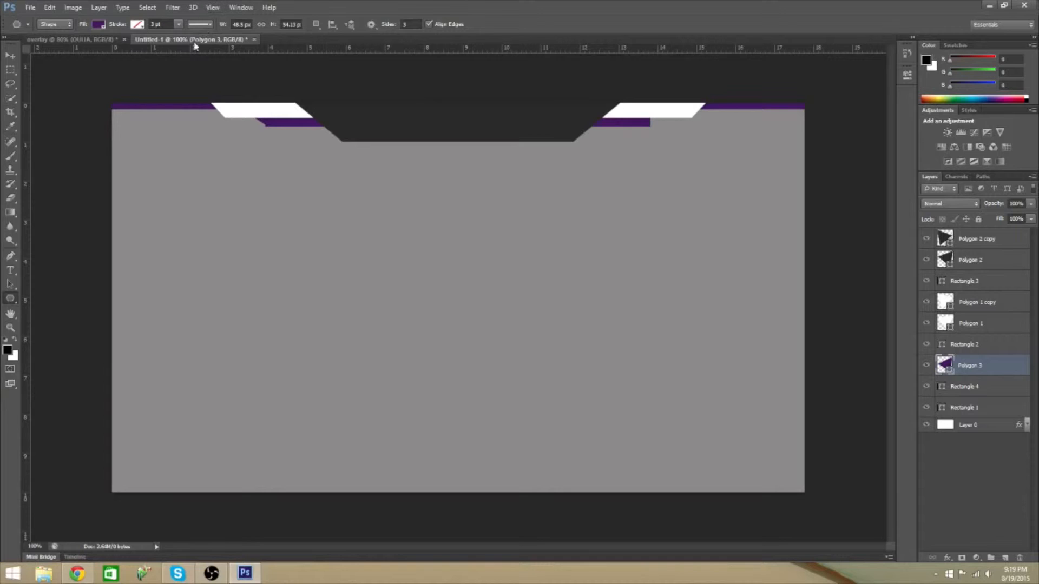
left_click(10, 56)
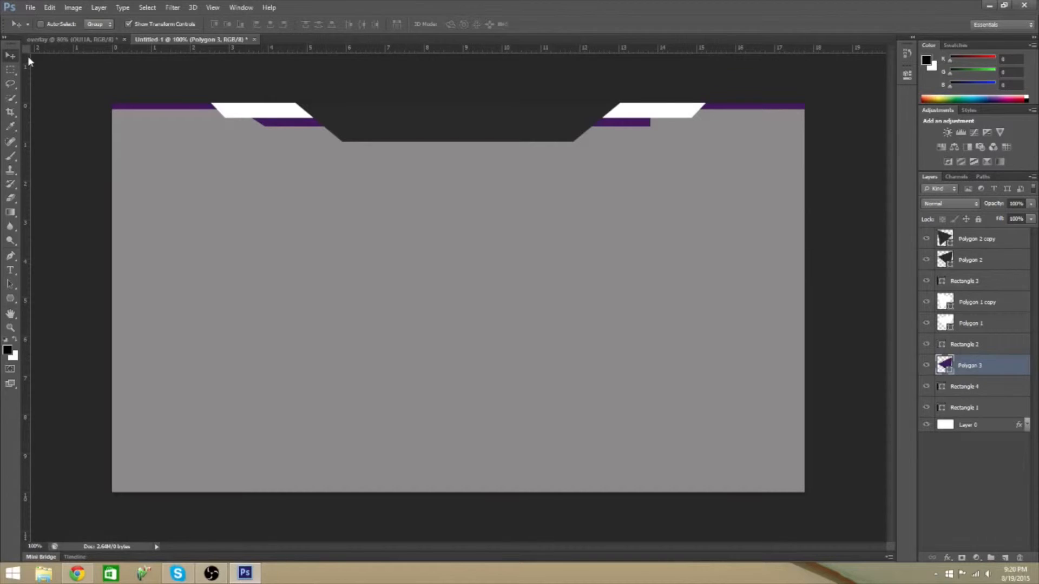
Step: Duplicate the purple triangle, flip the copy horizontally and place it as a slanted right end on the lower purple rectangle
key("ctrl+j")
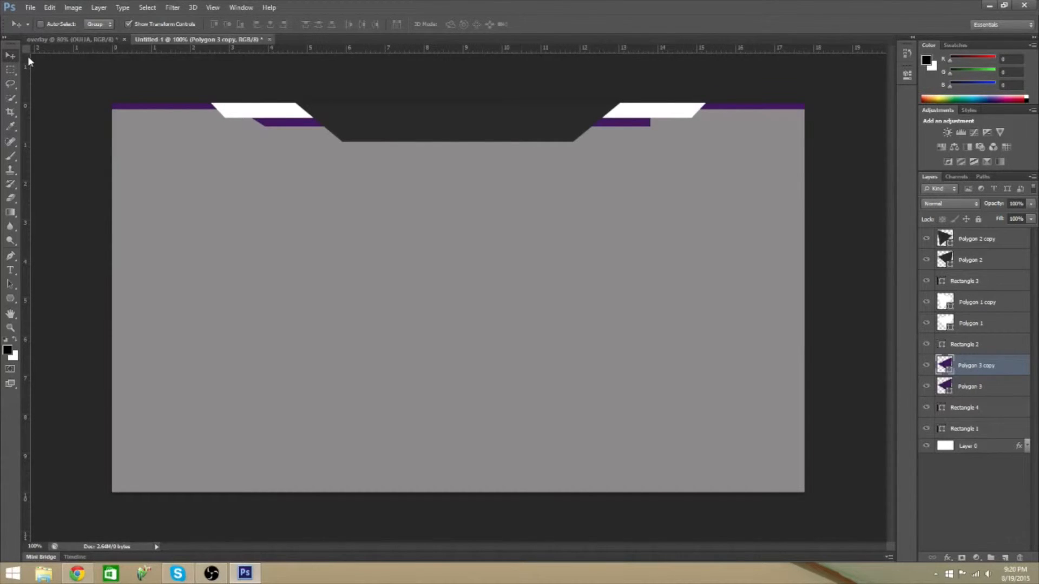
left_click_drag(244, 105, 671, 137)
left_click(70, 7)
mouse_move(50, 8)
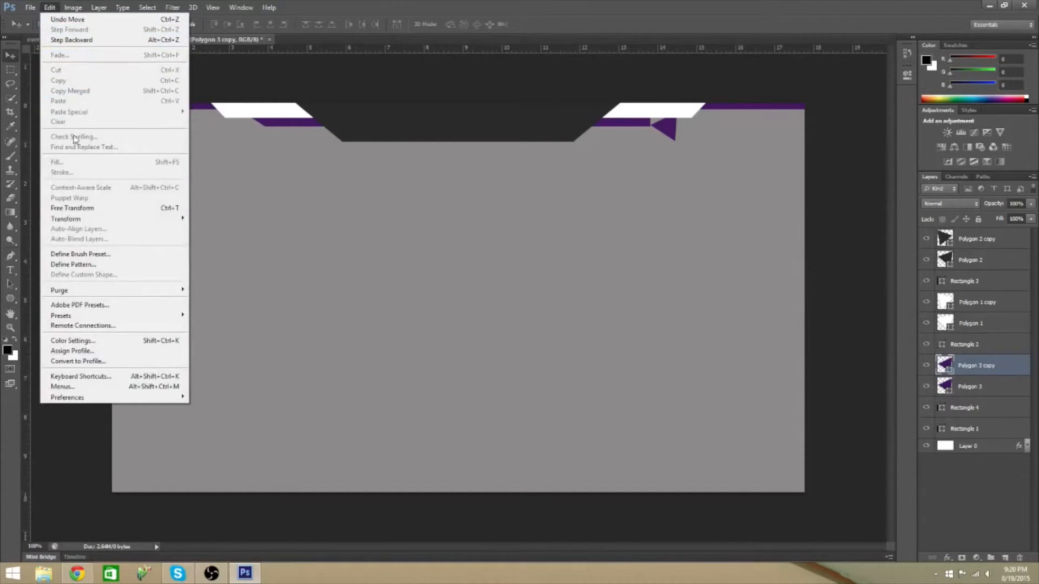
mouse_move(87, 219)
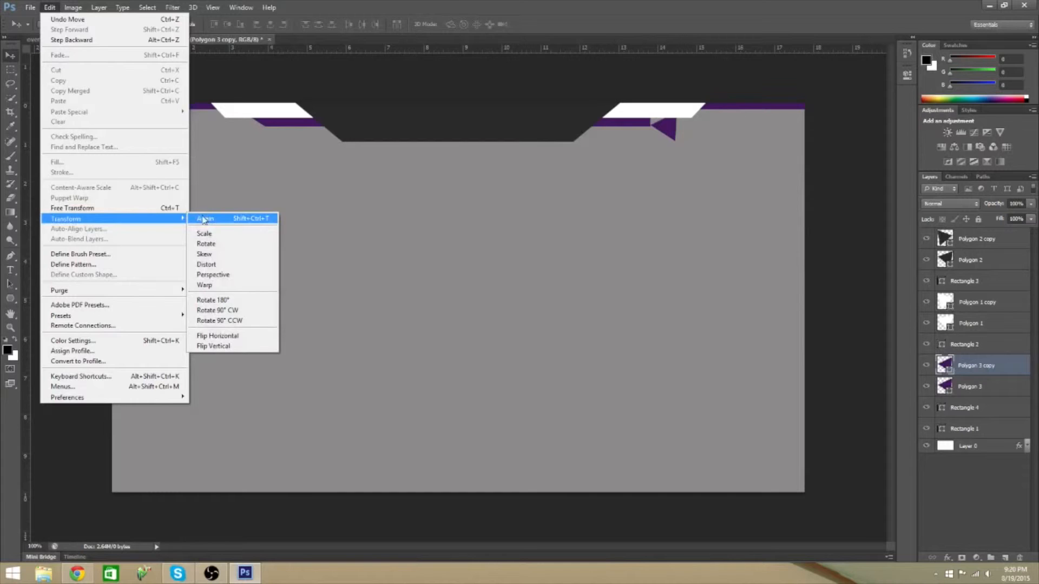
left_click(241, 336)
left_click_drag(663, 130, 658, 116)
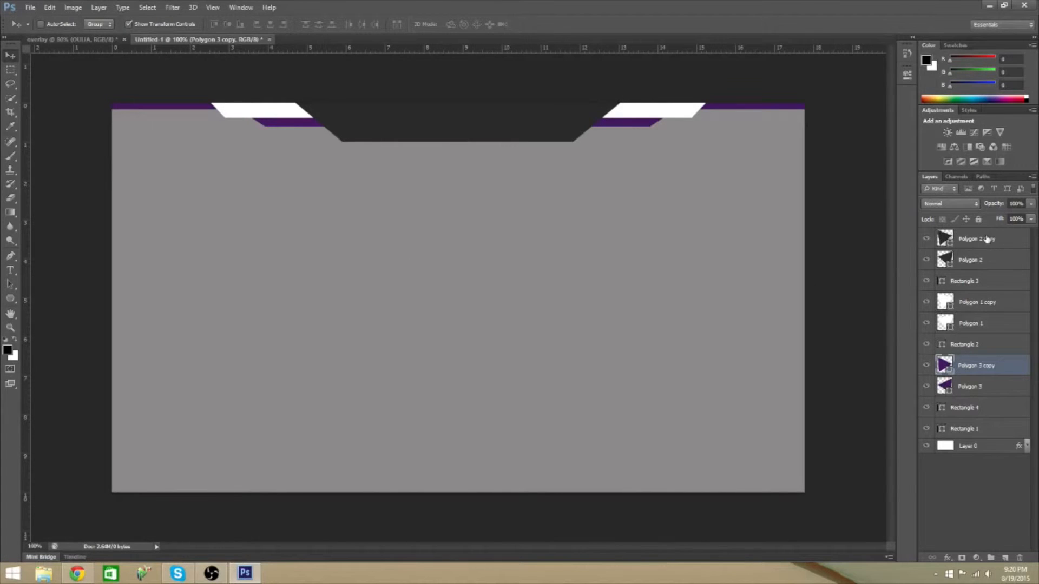
Step: Rasterize all the shape layers from Polygon 2 copy down to Rectangle 1
left_click(1005, 243)
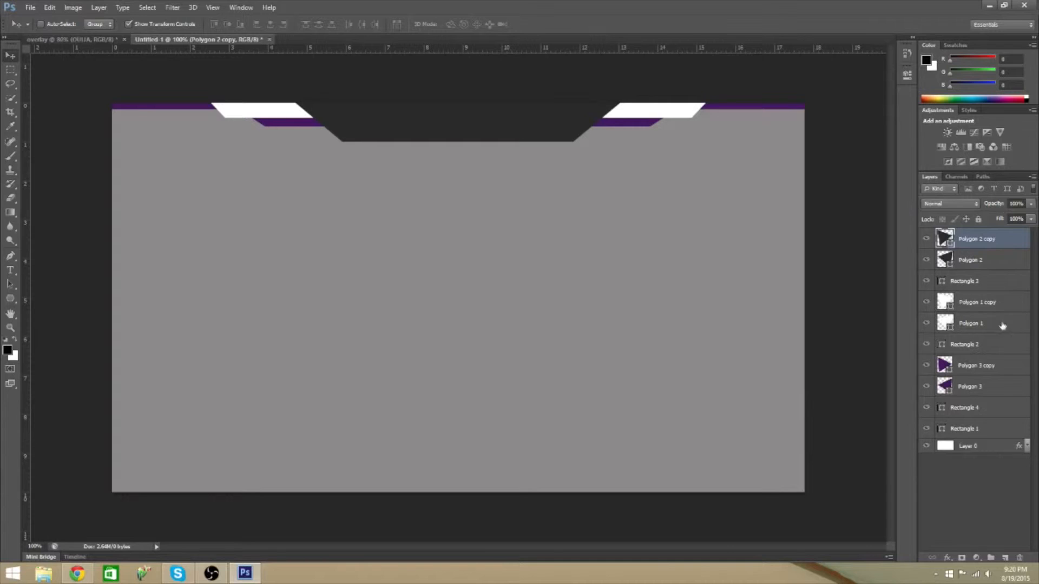
left_click(1005, 432, "shift")
right_click(1007, 386)
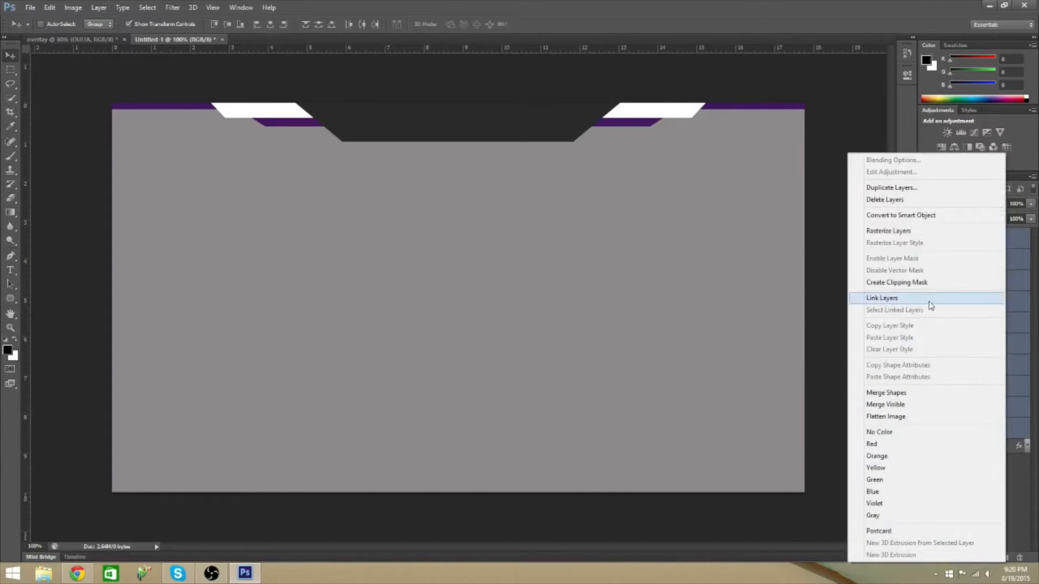
left_click(877, 232)
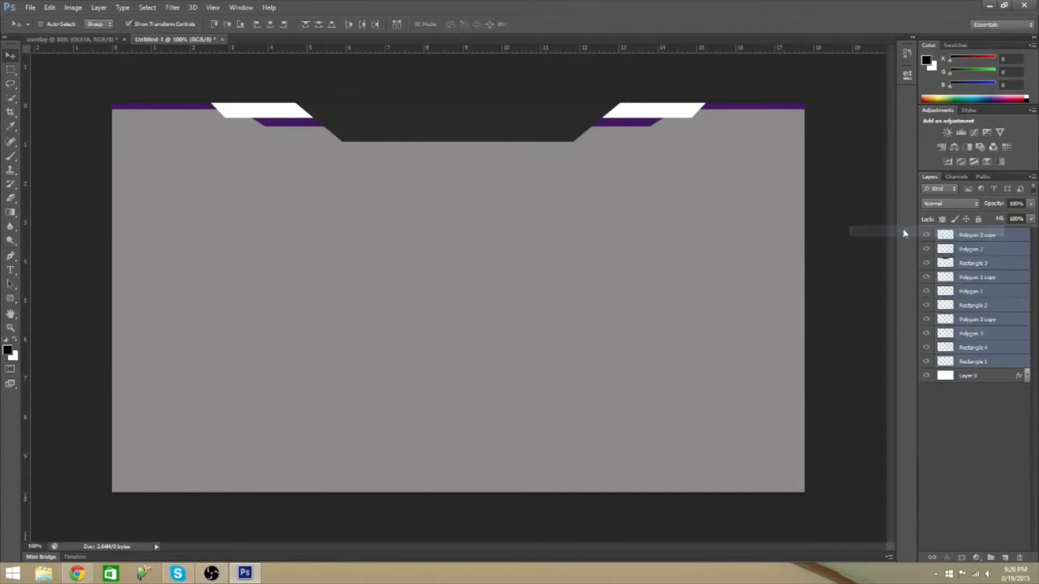
Step: Merge the dark grey layers Polygon 2 copy, Polygon 2 and Rectangle 3 into one layer
left_click(1007, 241)
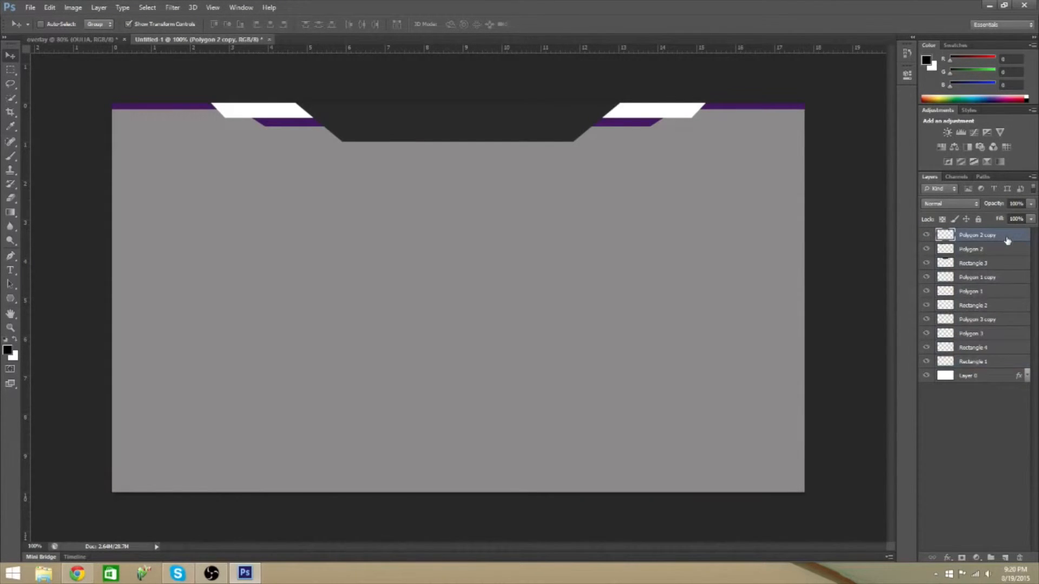
left_click(1007, 264)
left_click(1005, 238)
left_click(1009, 264)
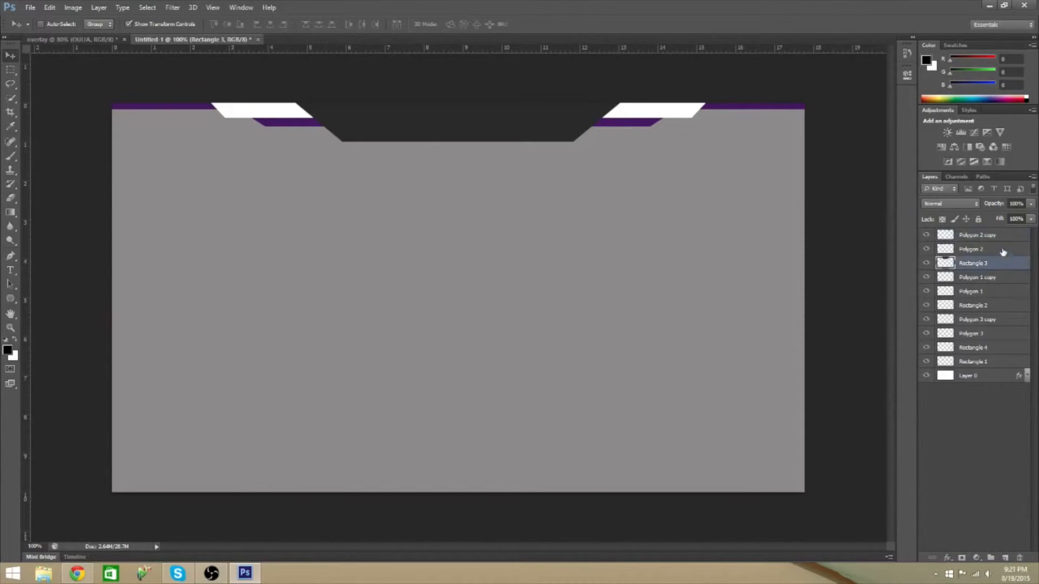
left_click(1000, 238)
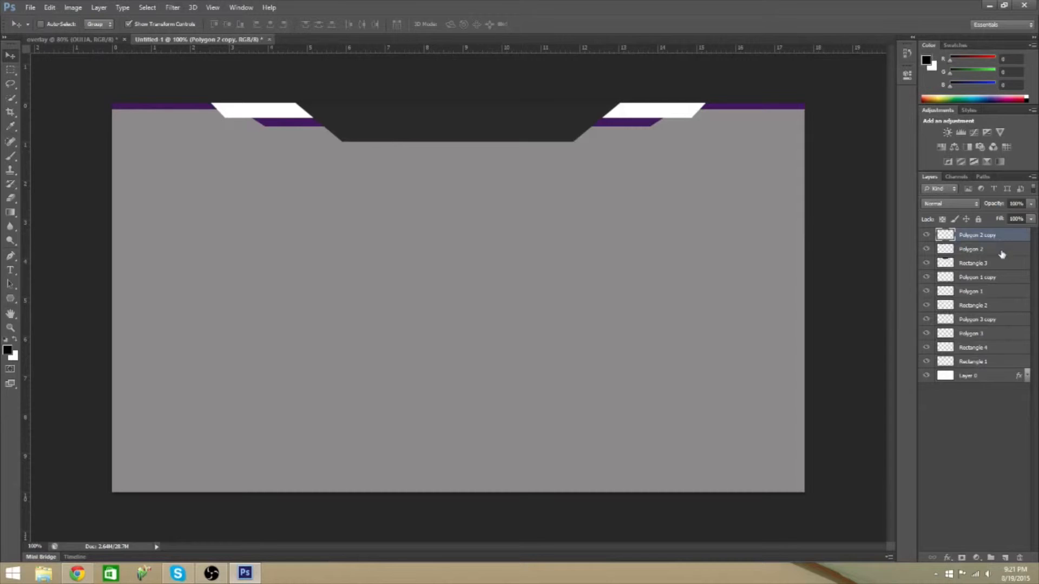
left_click(1001, 254, "shift")
left_click(1002, 264, "shift")
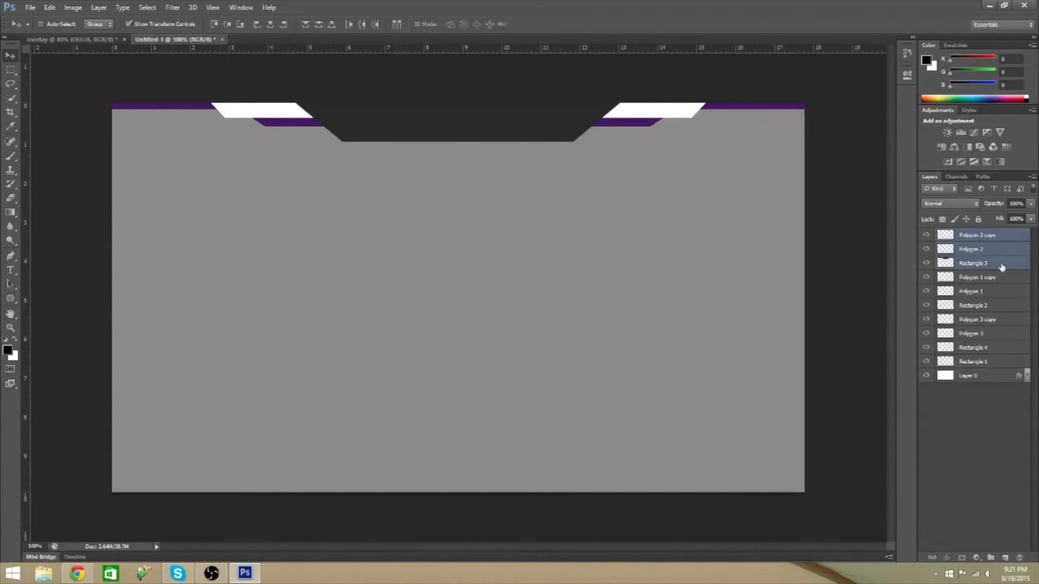
right_click(1002, 267)
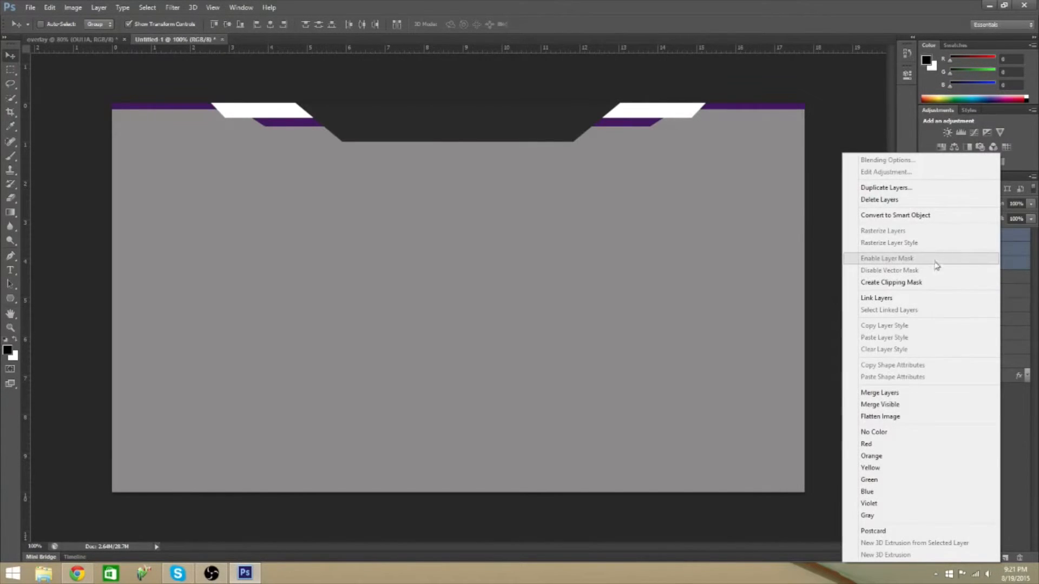
left_click(920, 393)
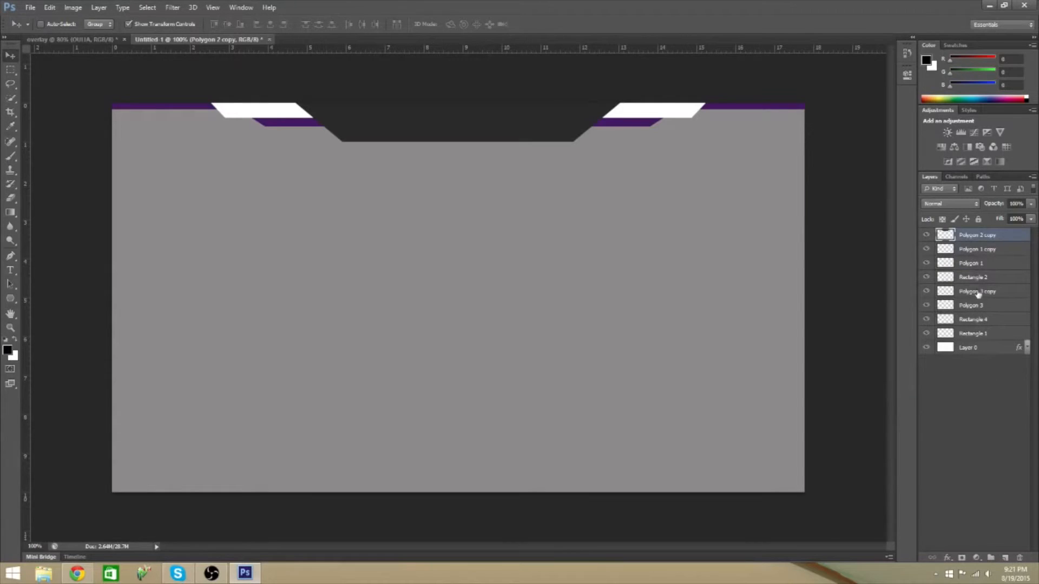
Step: Merge the white layers Polygon 1 copy, Polygon 1 and Rectangle 2 into one layer
left_click(1010, 249)
left_click(1010, 281, "shift")
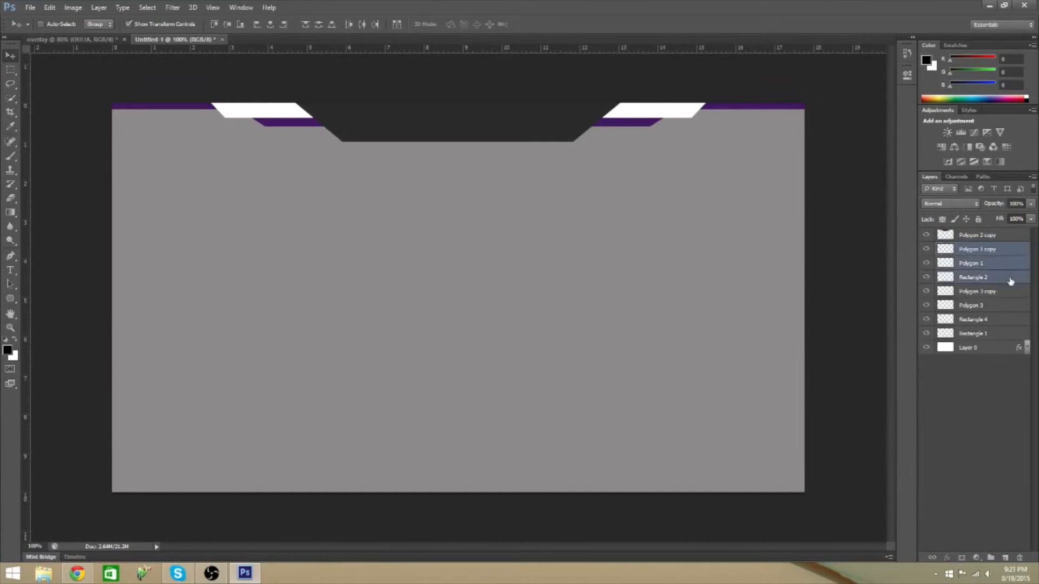
right_click(1009, 272)
left_click(932, 390)
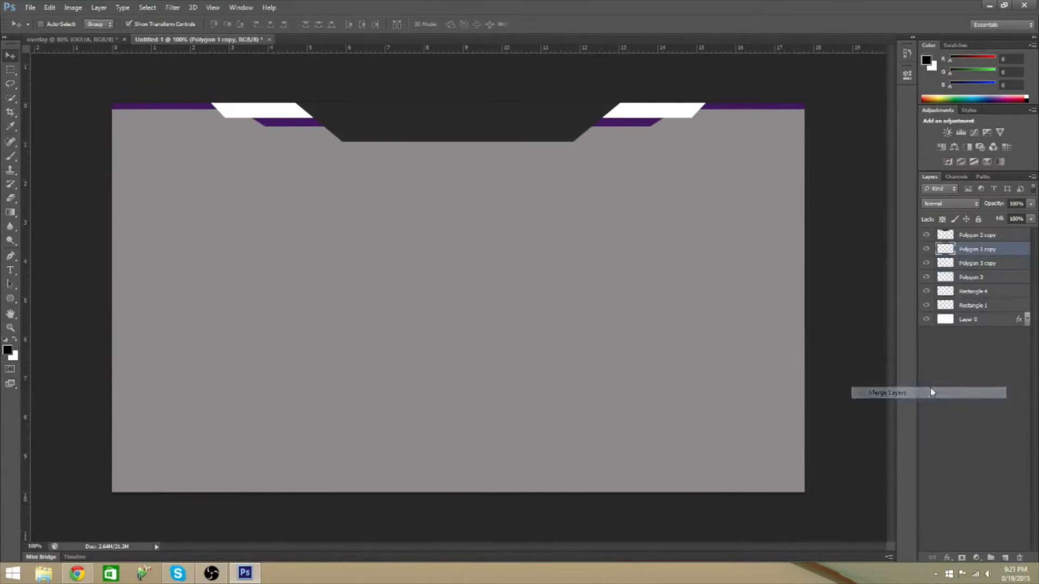
Step: Merge the purple layers Polygon 3 copy, Polygon 3 and Rectangle 4 into one layer
left_click(1002, 264)
left_click(1003, 291, "shift")
right_click(1002, 290)
left_click(918, 390)
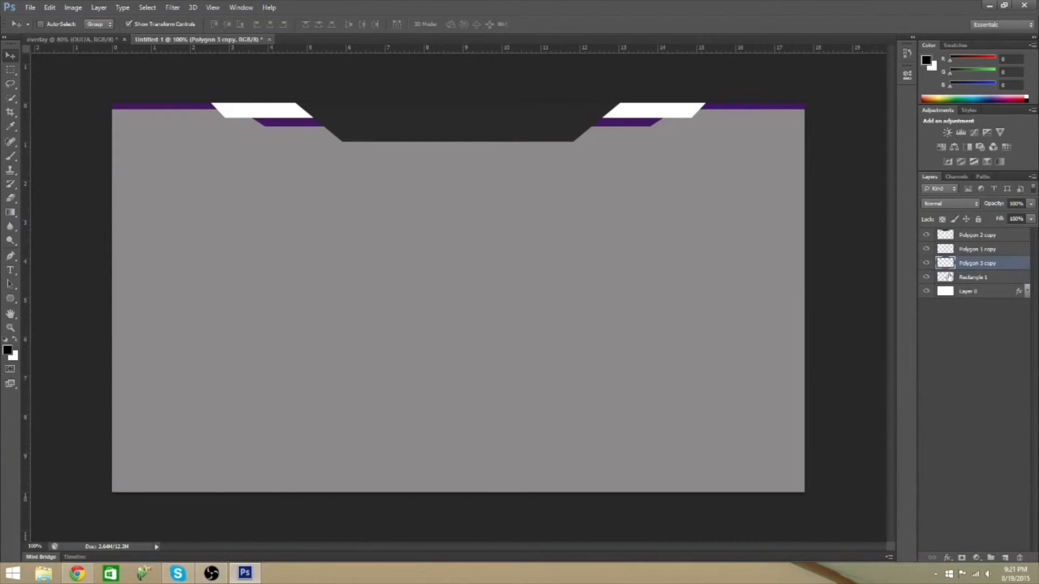
Step: With the guides shown, centre the merged dark grey shape on the vertical guide and check the white and purple shapes' centring
key("ctrl+h")
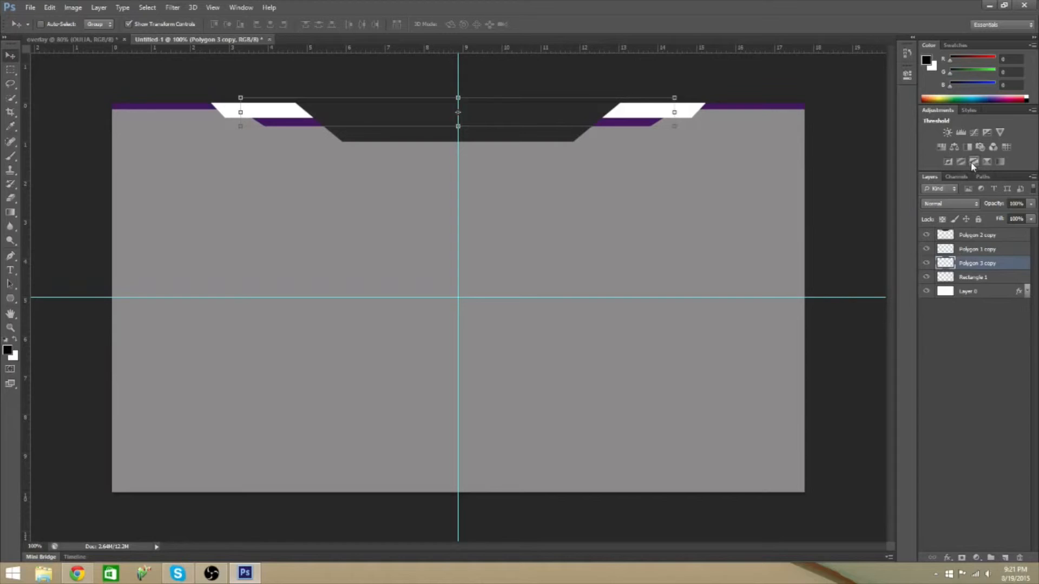
left_click(989, 236)
left_click_drag(484, 124, 485, 124)
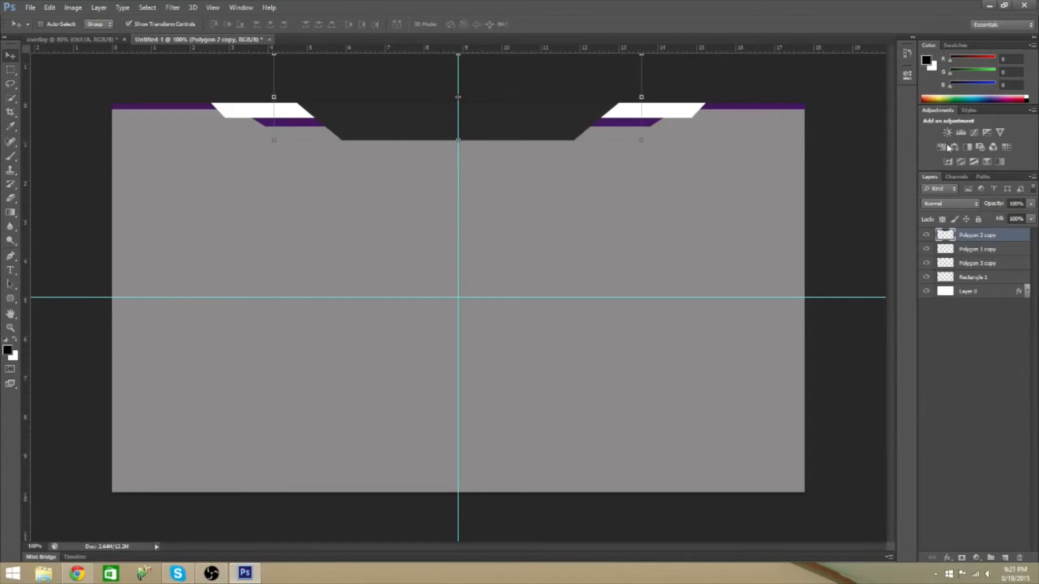
left_click(993, 254)
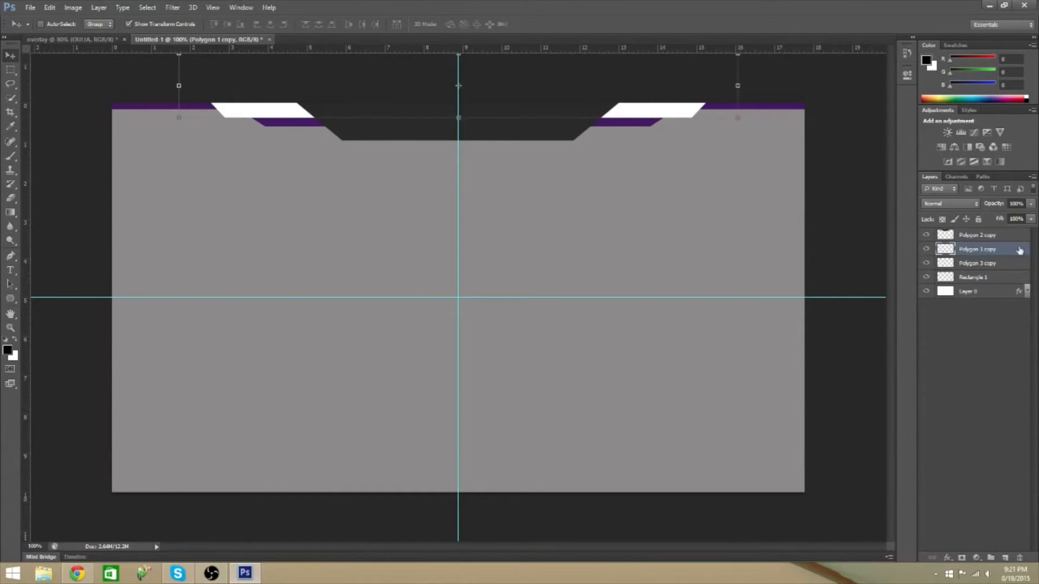
left_click(994, 264)
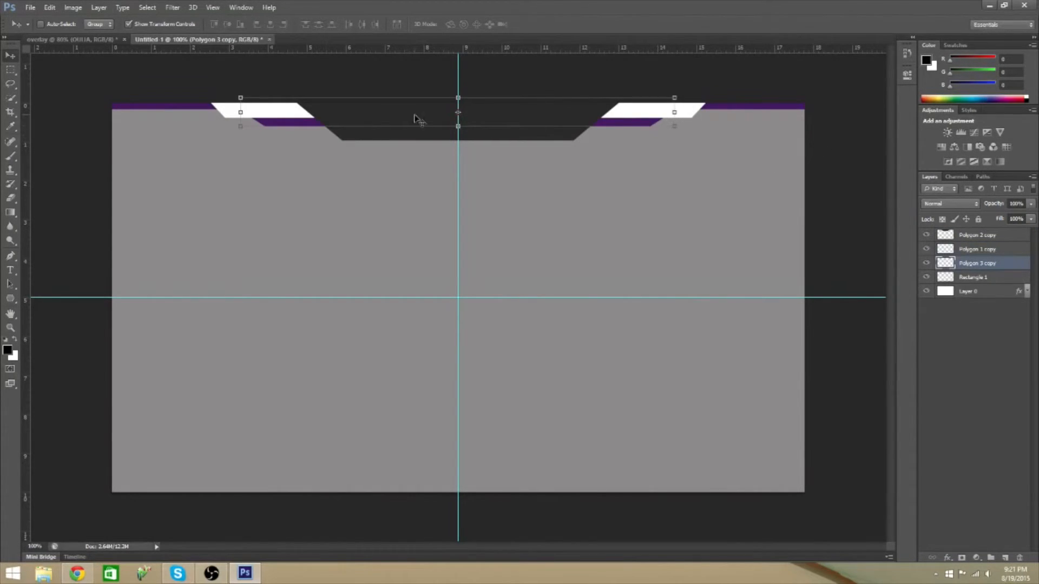
Step: Check the thin purple strip's centring, then delete the grey background layer Layer 0
left_click(977, 278)
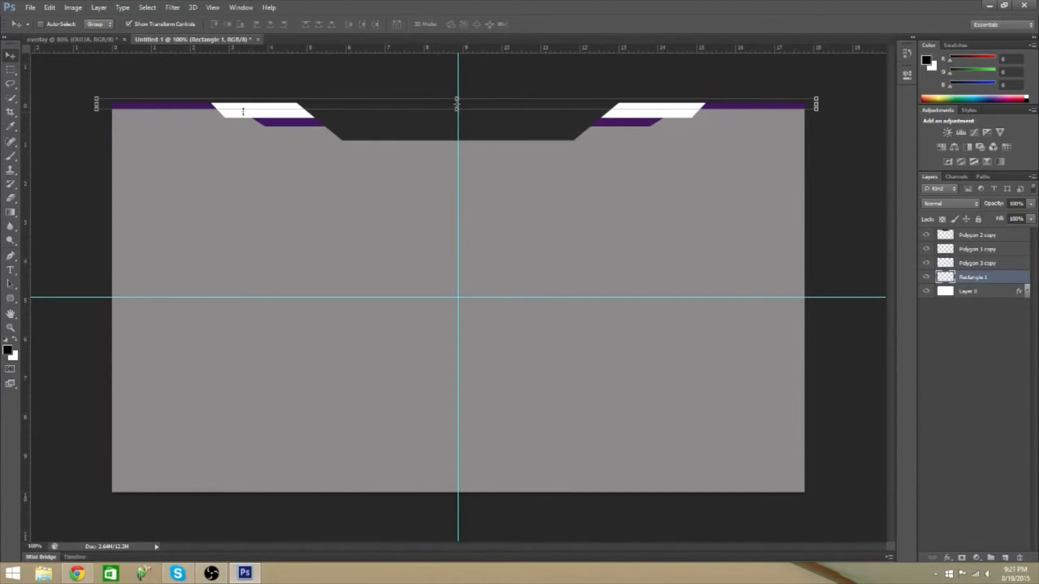
left_click(984, 311)
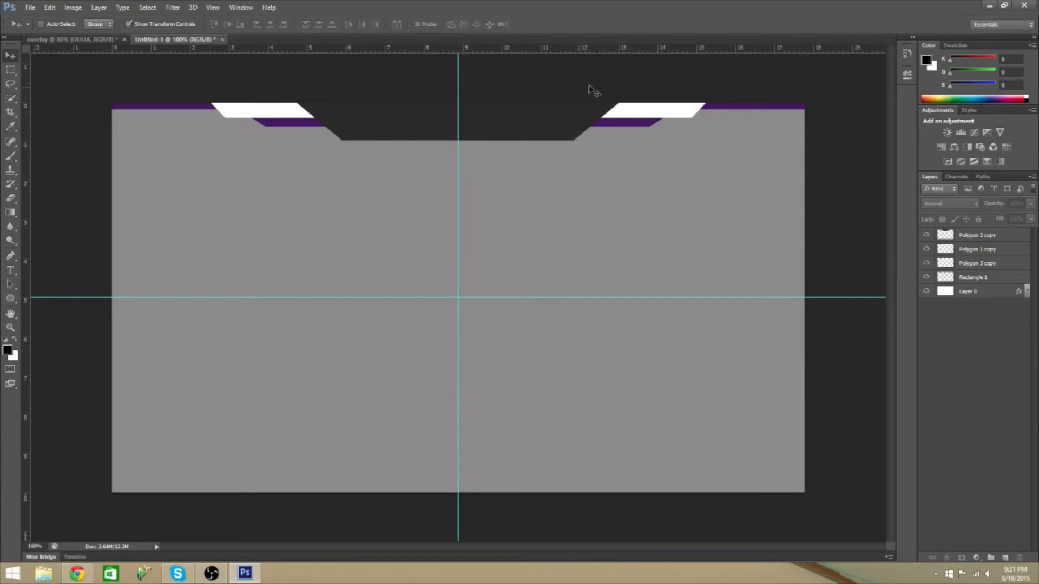
left_click(1000, 297)
right_click(1000, 297)
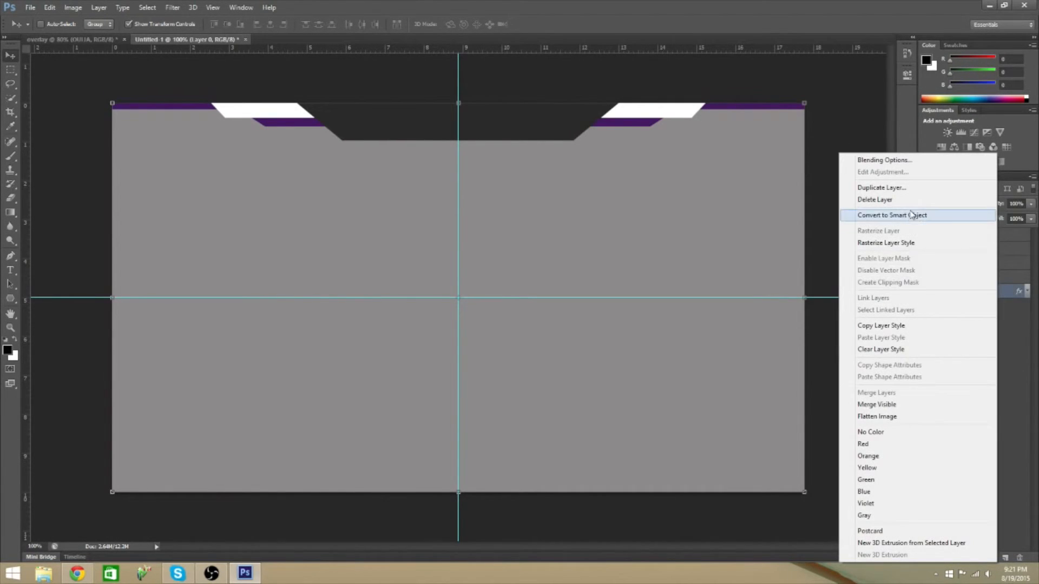
left_click(1002, 305)
key("Delete")
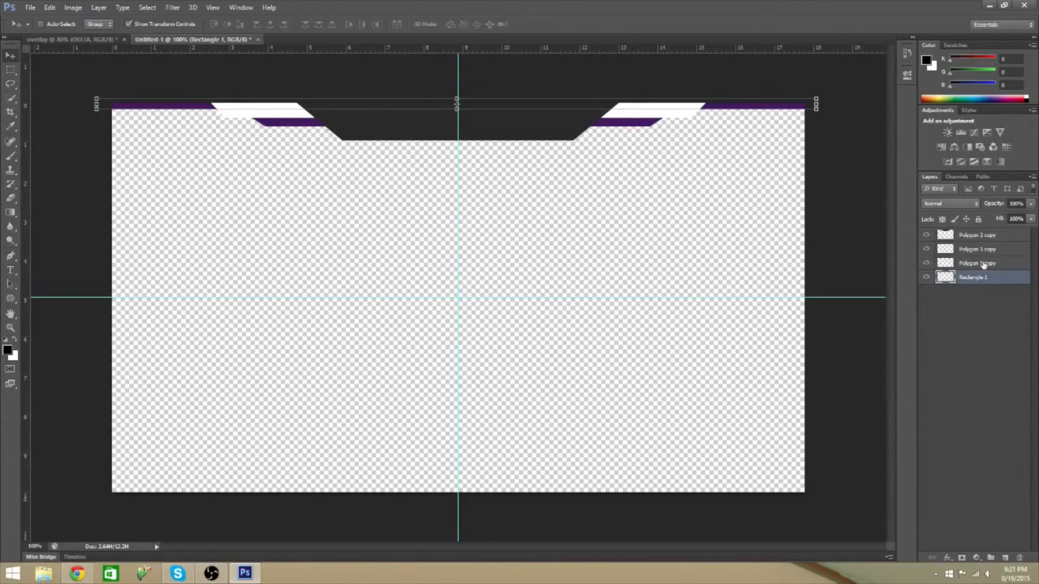
Step: Add a thin Stroke effect to the dark grey shape layer Polygon 2 copy
double_click(1021, 241)
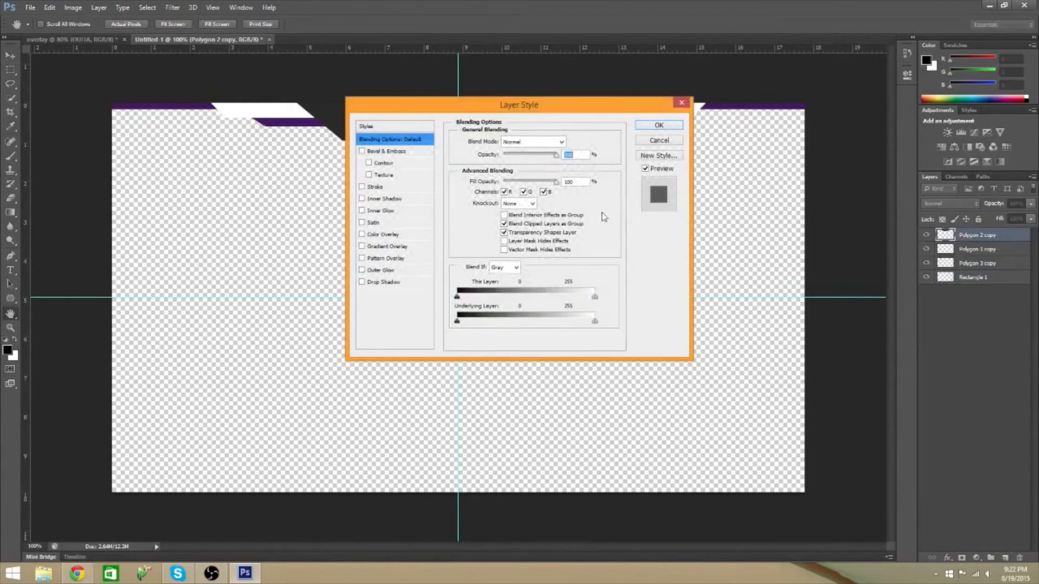
left_click(409, 187)
left_click_drag(498, 142, 476, 147)
left_click(669, 130)
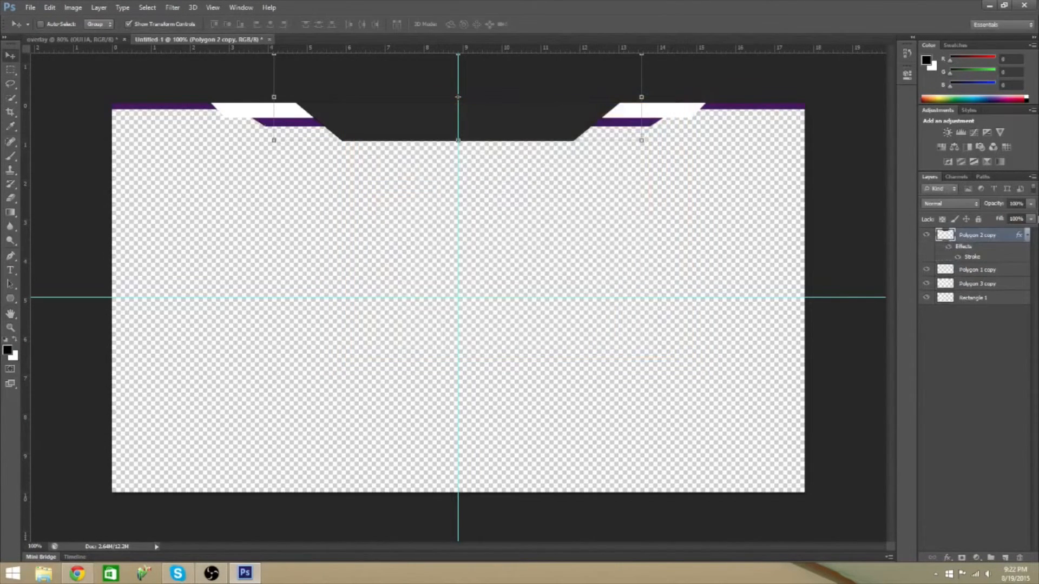
Step: Copy the layer style of Polygon 2 copy and paste it onto Polygon 1 copy, Polygon 3 copy and Rectangle 1
left_click(1009, 281)
right_click(1004, 254)
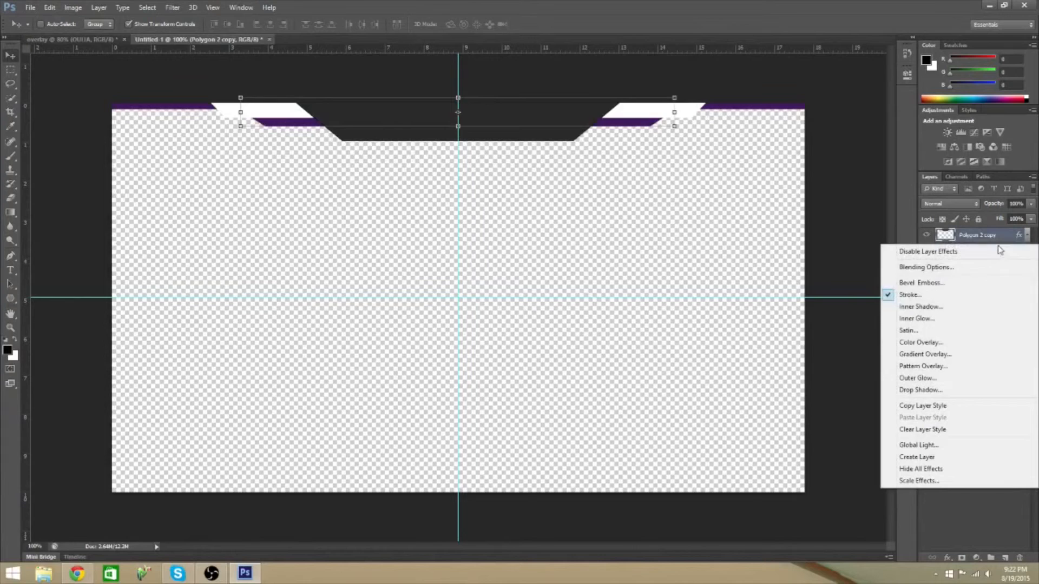
right_click(989, 240)
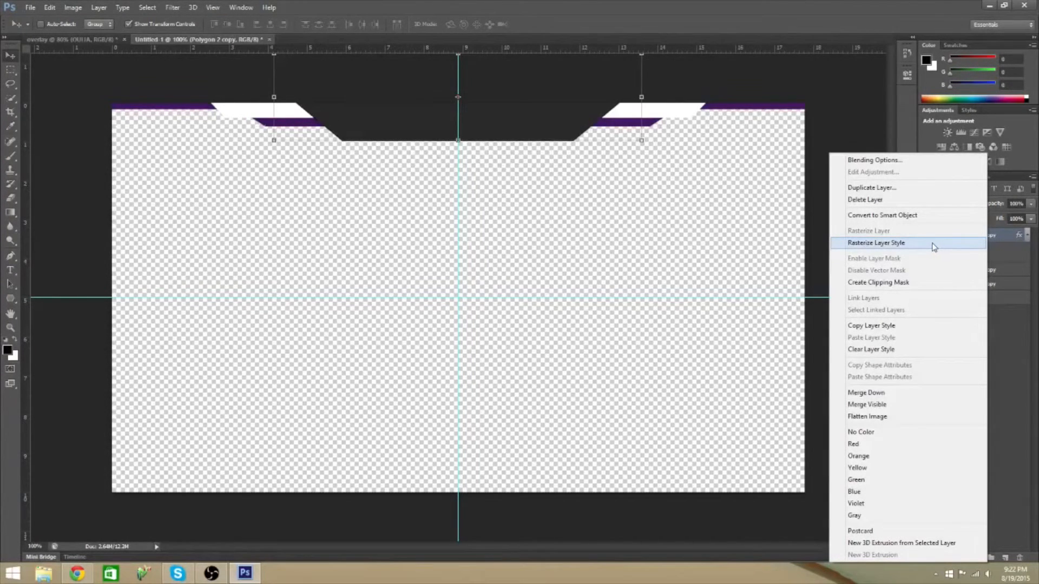
left_click(898, 325)
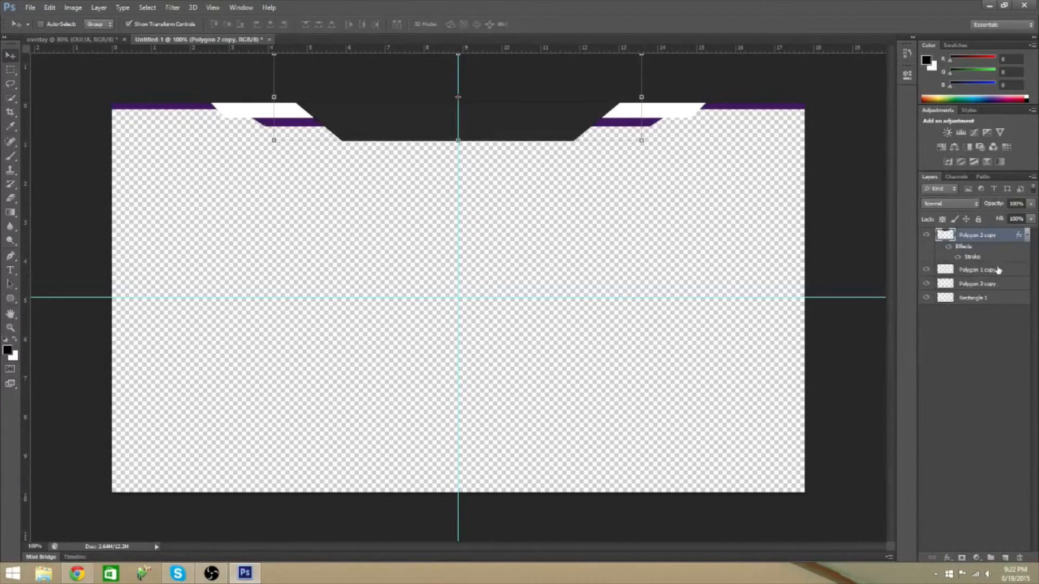
right_click(999, 270)
left_click(985, 337)
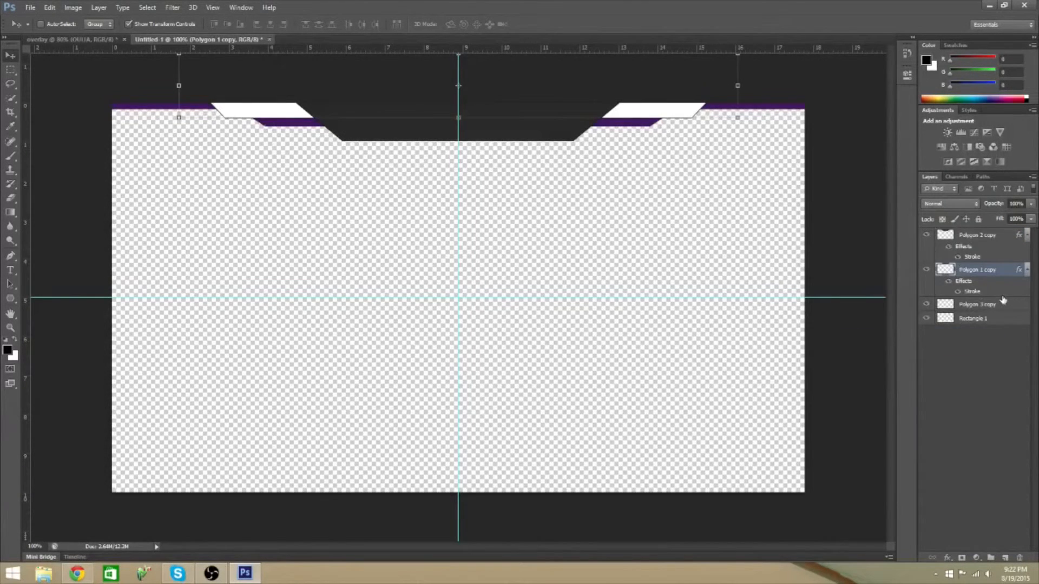
right_click(1009, 303)
left_click(979, 338)
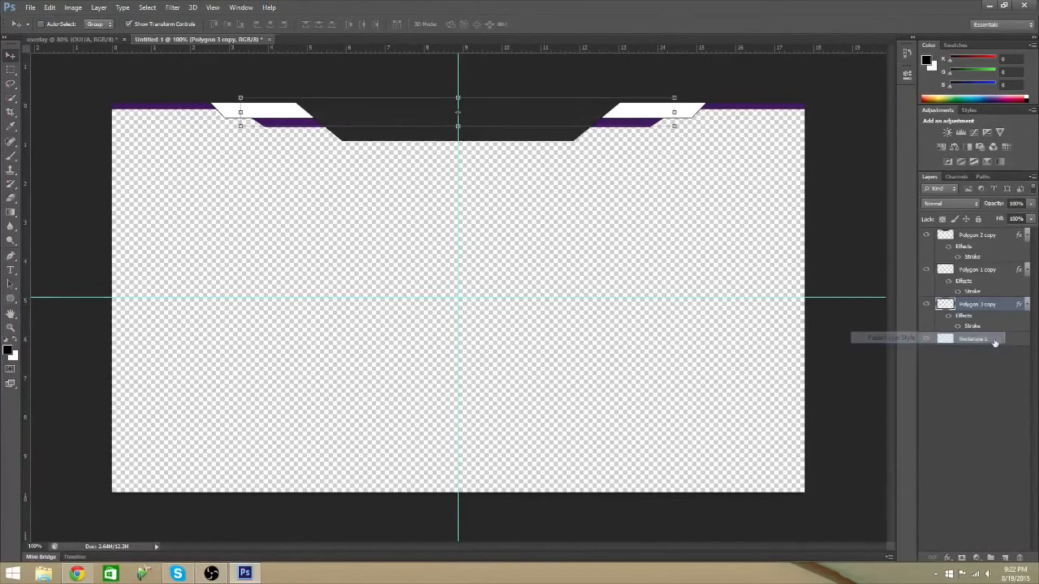
right_click(1020, 341)
left_click(976, 338)
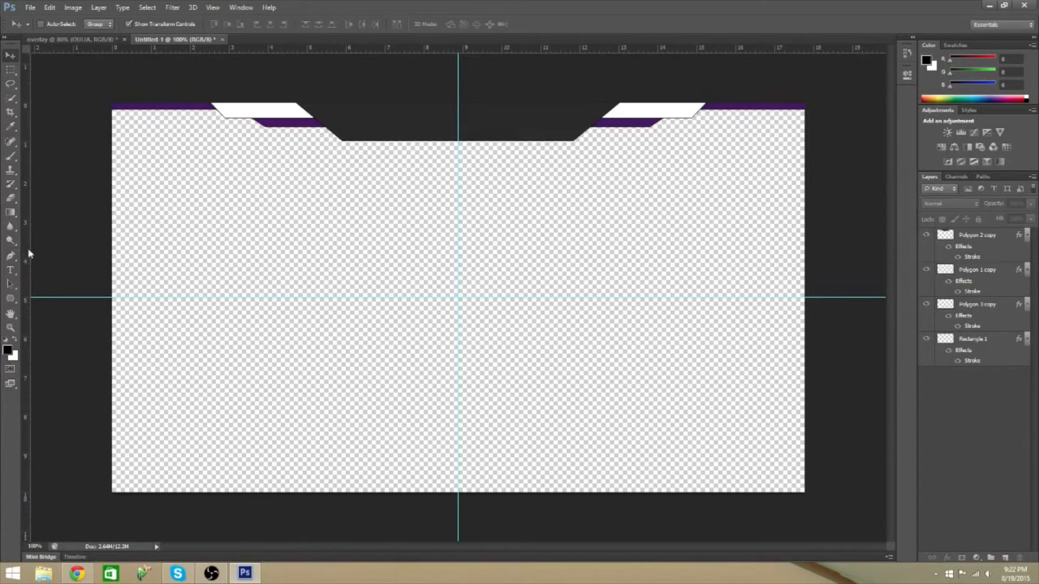
Step: Draw a grey rectangle about 1347 × 770 px covering the whole canvas and move it beneath all other layers
right_click(12, 300)
left_click(43, 298)
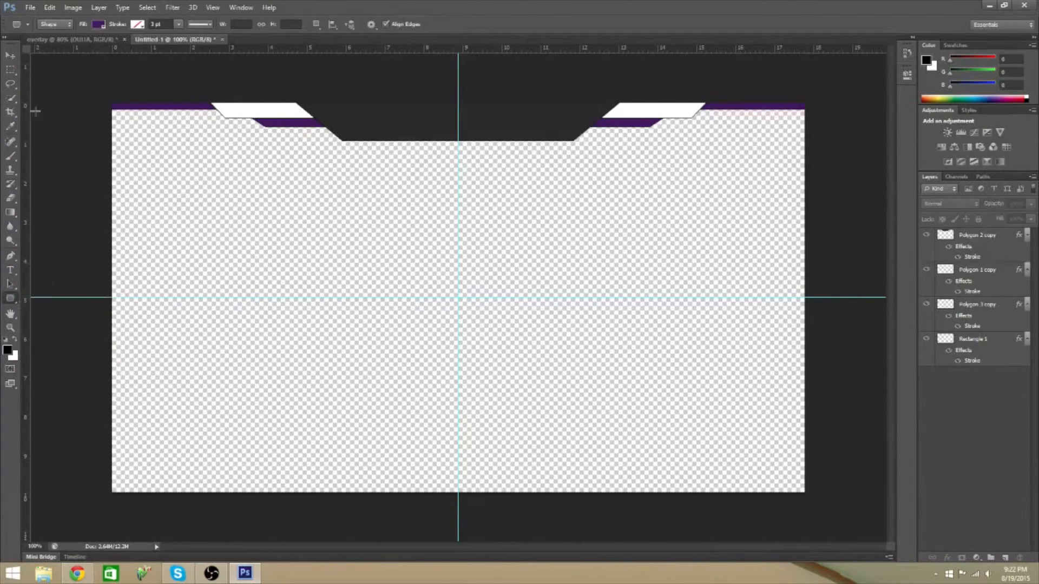
left_click(98, 24)
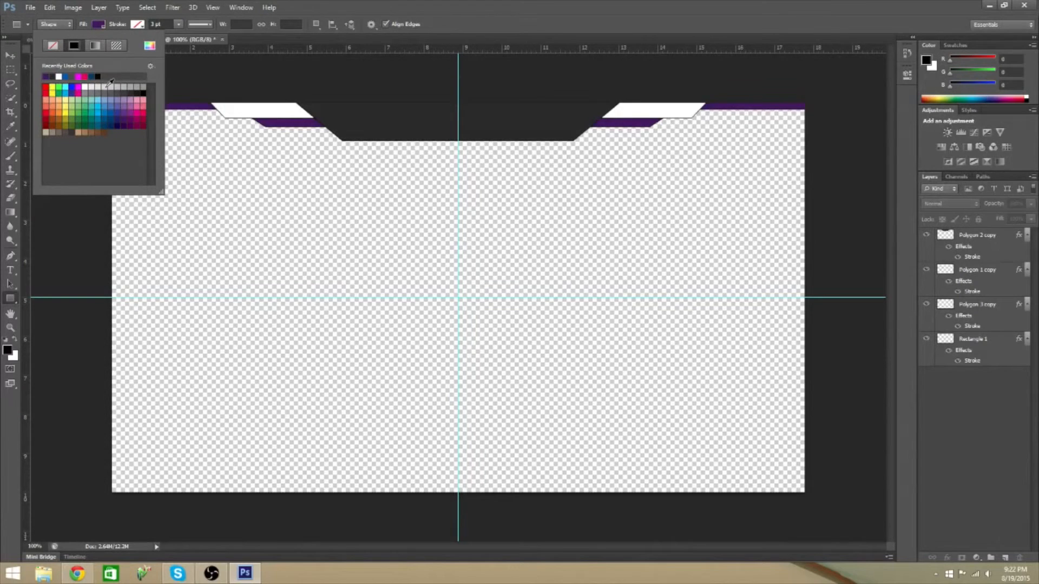
left_click(90, 93)
left_click(369, 184)
key("Escape")
left_click_drag(104, 89, 833, 504)
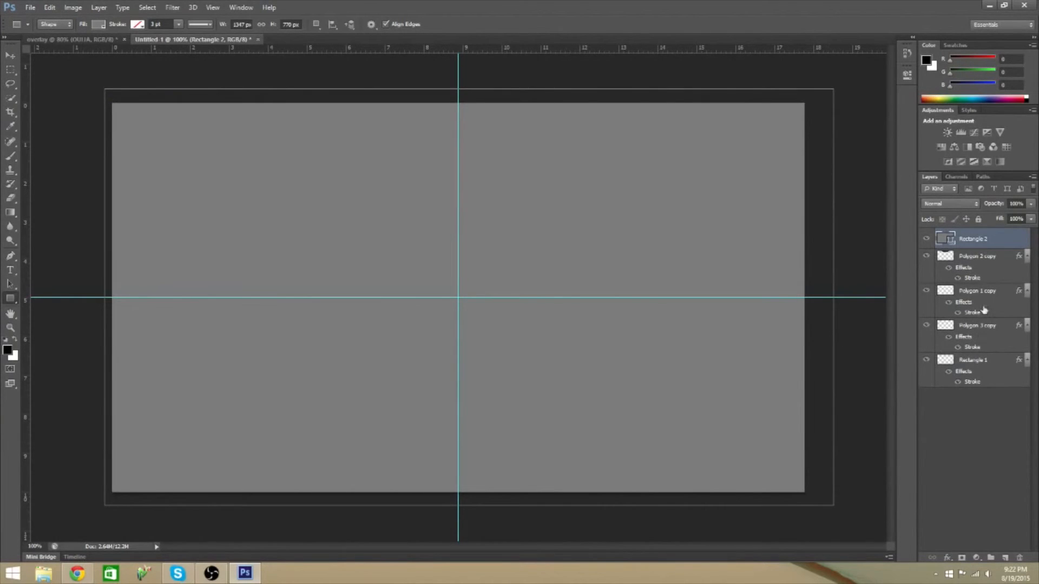
left_click_drag(980, 246, 986, 395)
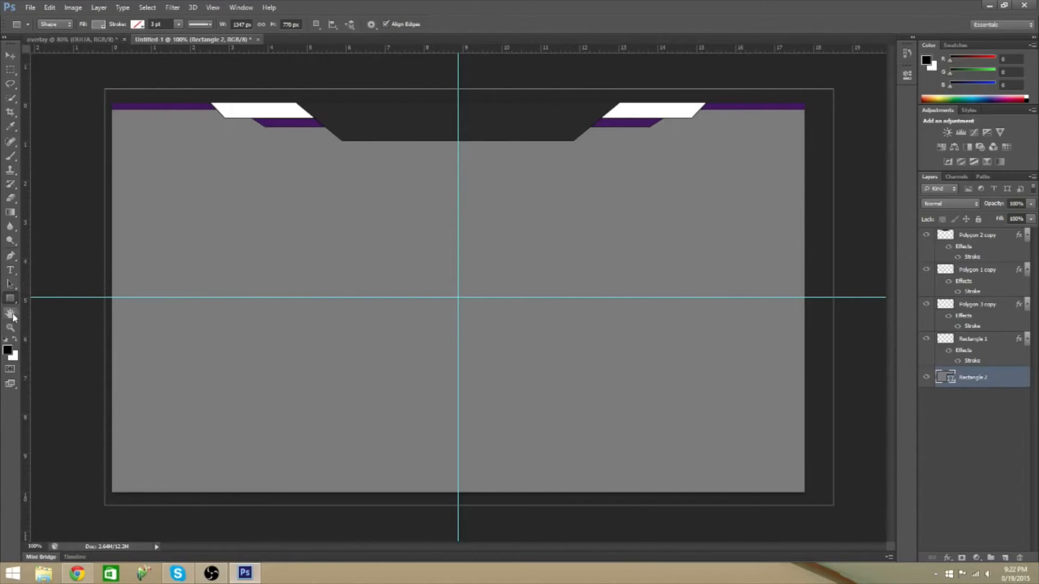
Step: Set the Type tool's text colour to purple 440e62, sampled from the banner's purple strip
left_click(10, 271)
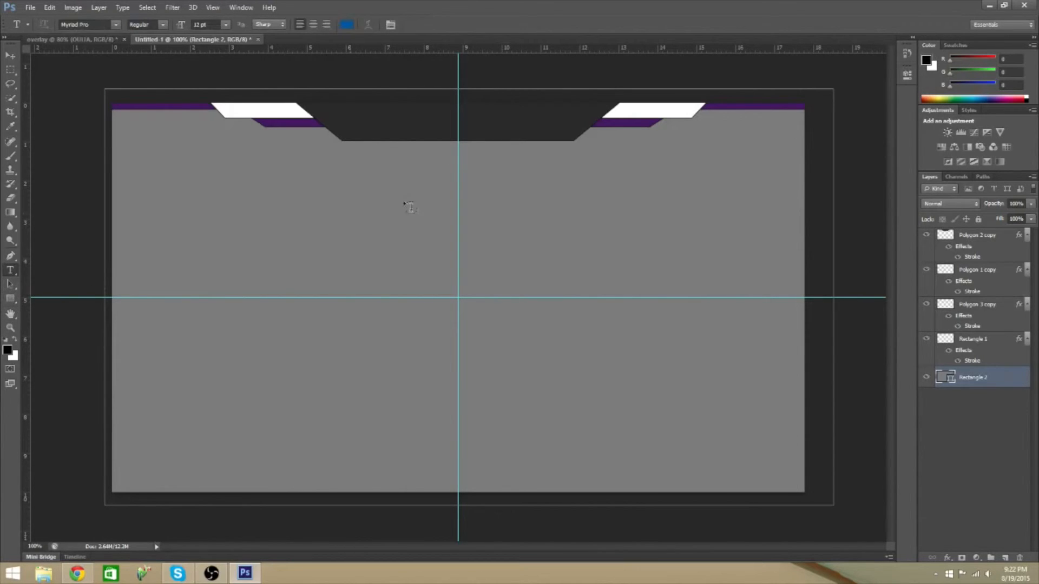
left_click(341, 25)
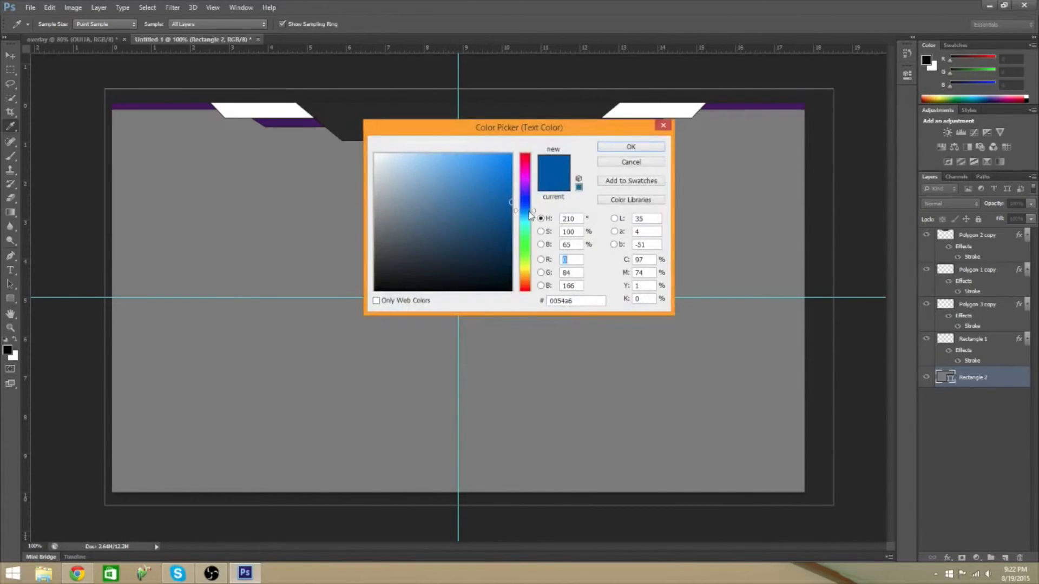
left_click(178, 104)
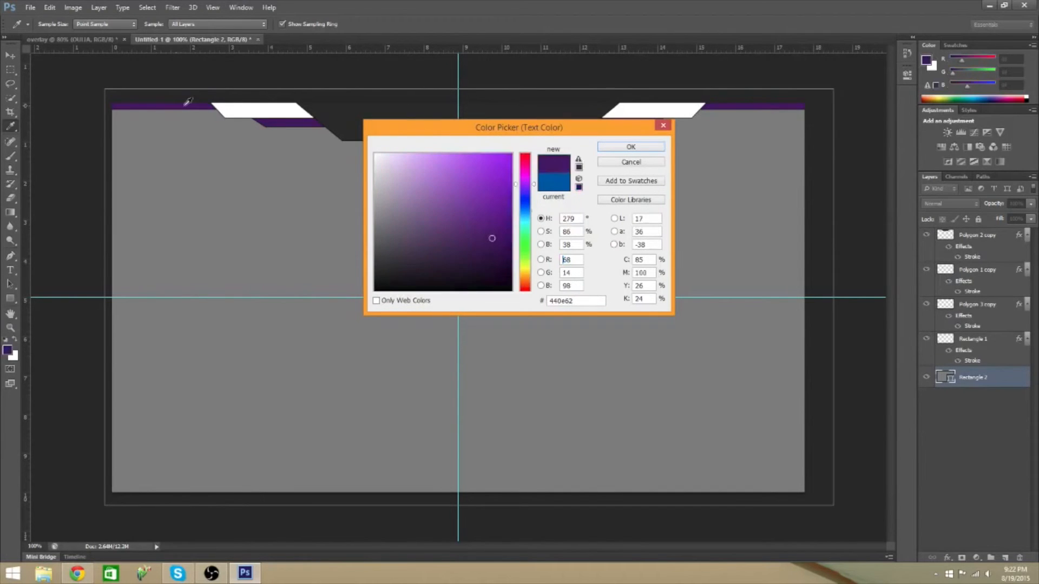
left_click(631, 147)
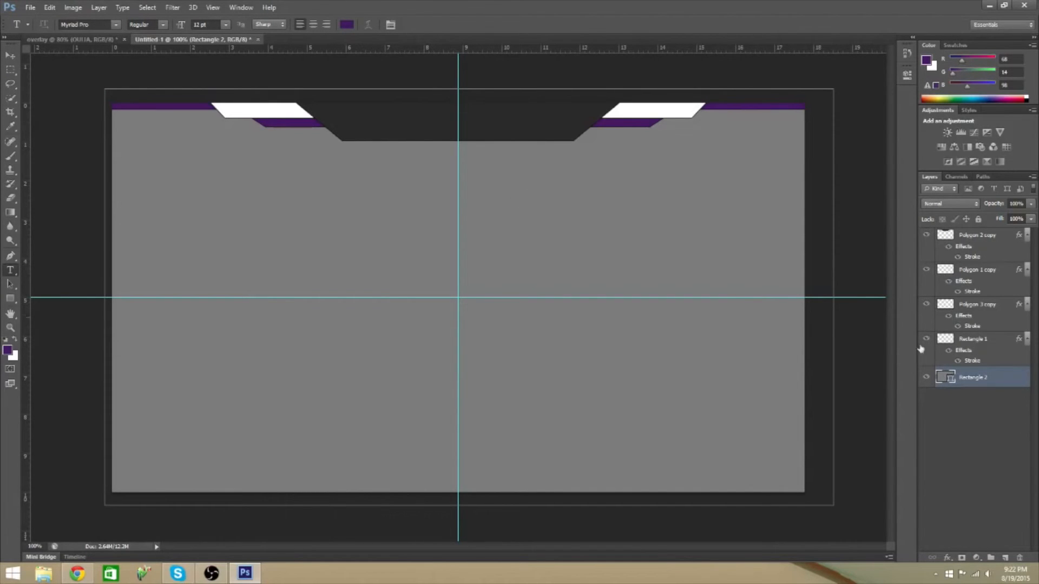
Step: Add a new layer above all others and enter the text OUIJA on the dark grey banner section
left_click(1005, 558)
left_click_drag(968, 377, 961, 237)
left_click(398, 119)
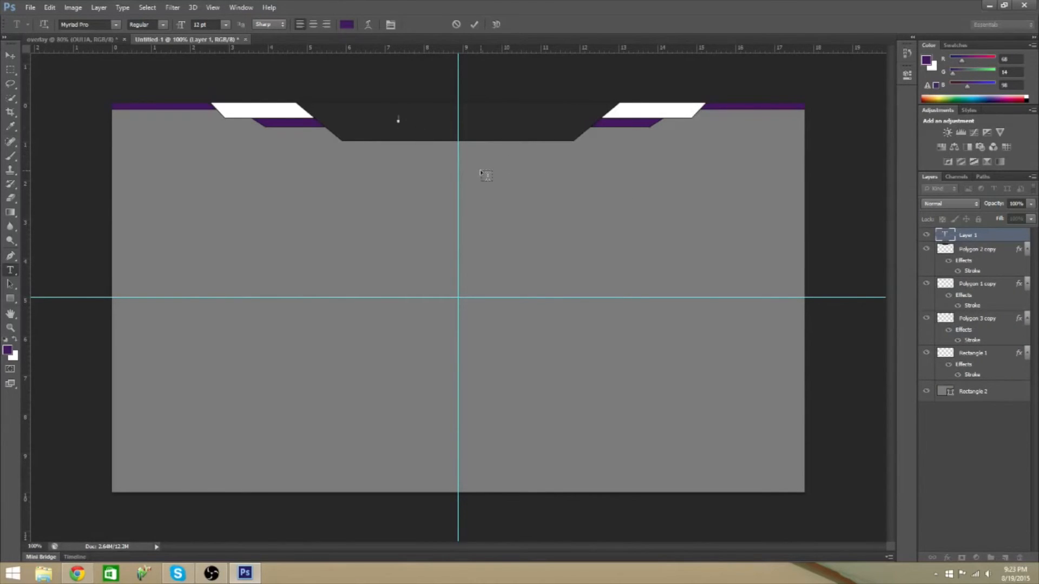
type("OUIJA")
left_click(474, 25)
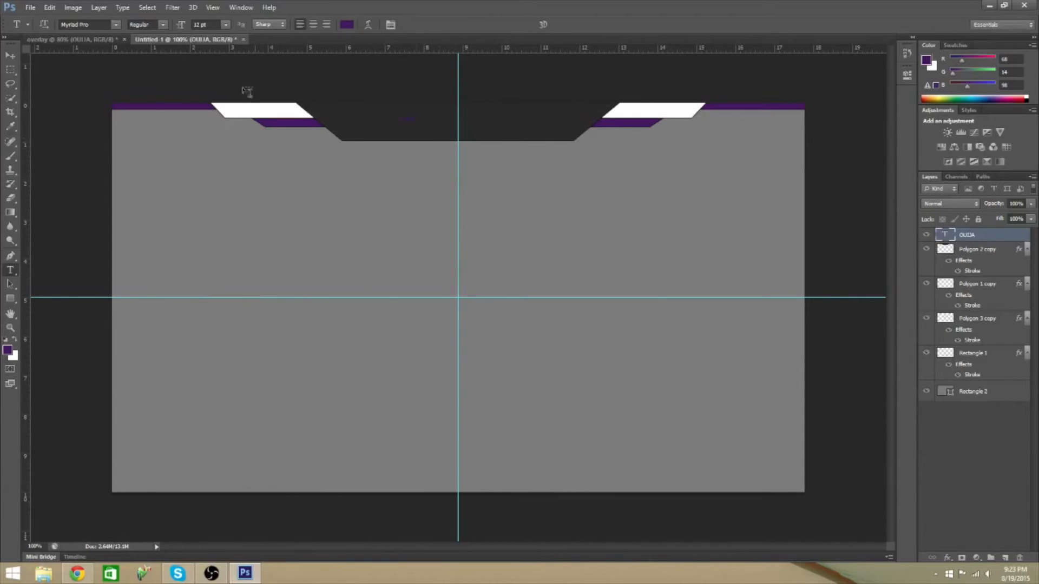
Step: Enlarge the OUIJA text to nearly fill the dark grey section's height and centre it on the vertical guide
left_click(12, 55)
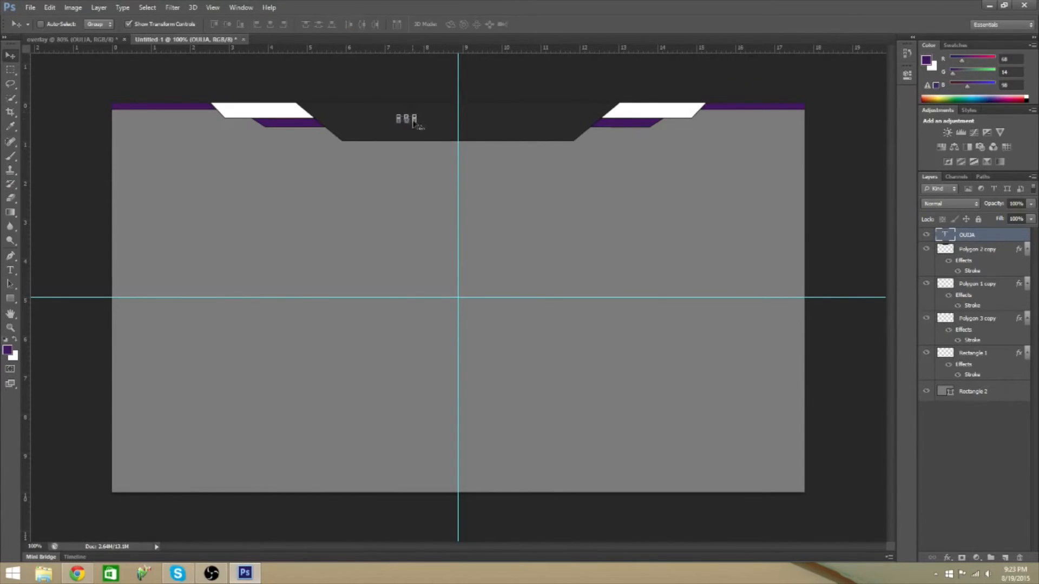
key("ctrl+t")
left_click_drag(418, 125, 515, 124)
left_click(543, 24)
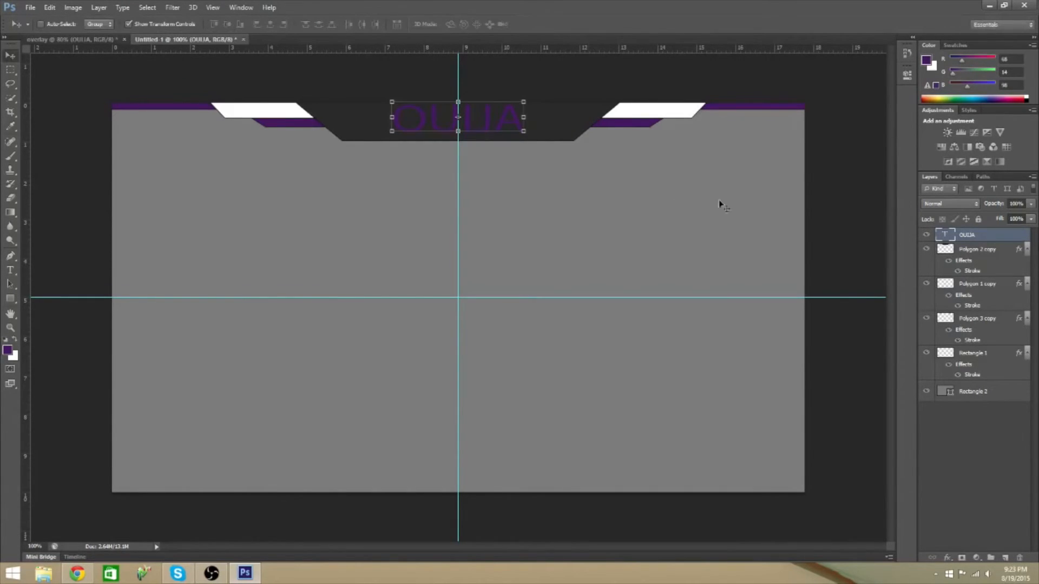
Step: Add a white (ffffff) Stroke effect to the OUIJA text layer
double_click(1011, 236)
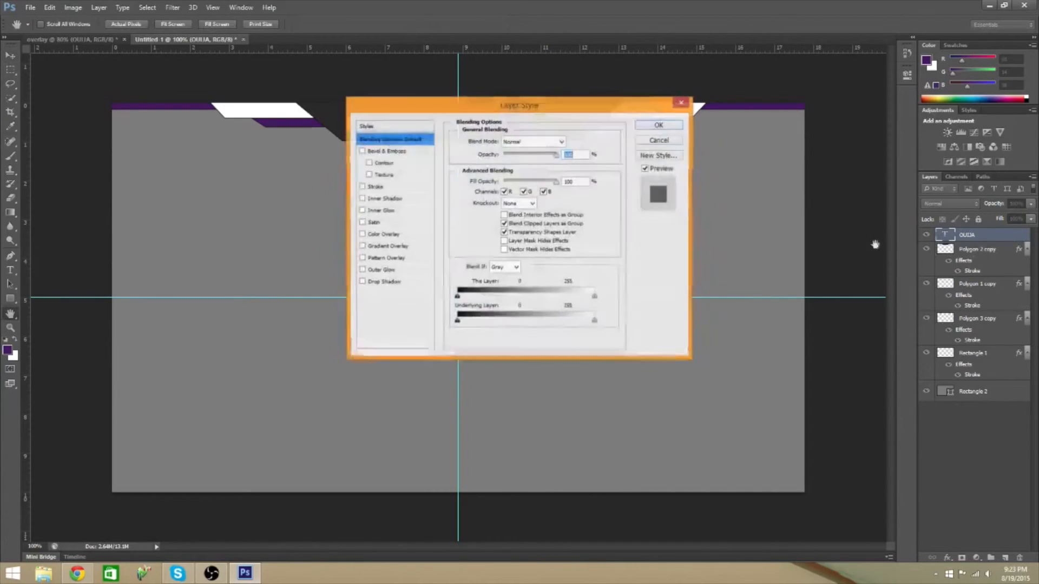
left_click(371, 187)
left_click(489, 215)
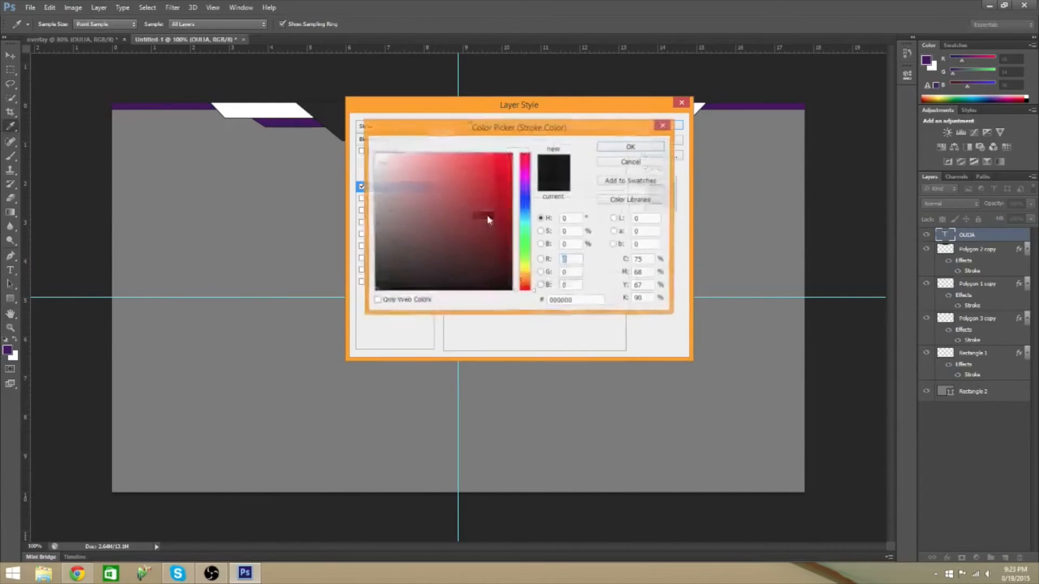
left_click(375, 154)
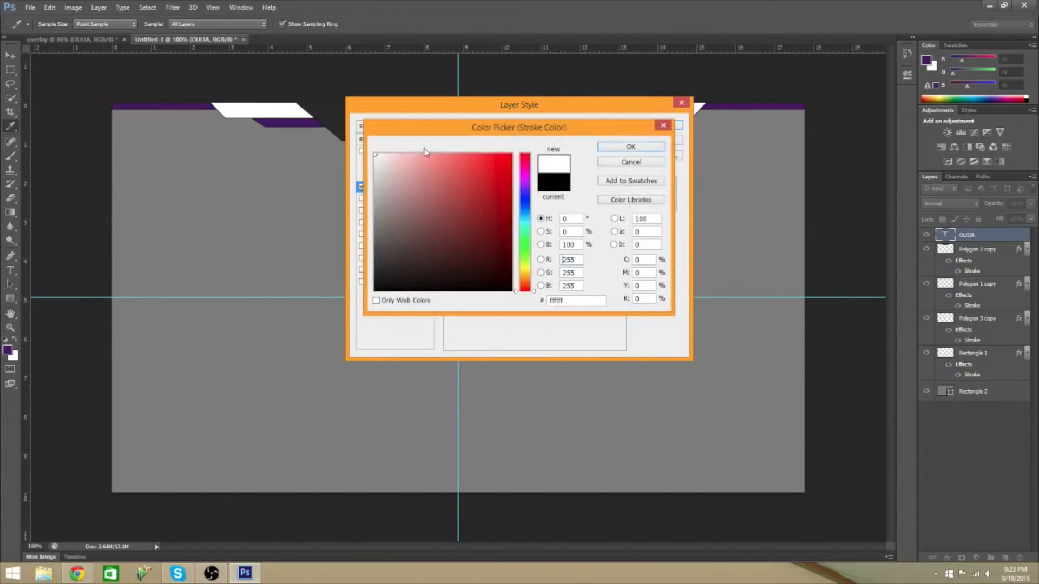
left_click(649, 151)
left_click(651, 129)
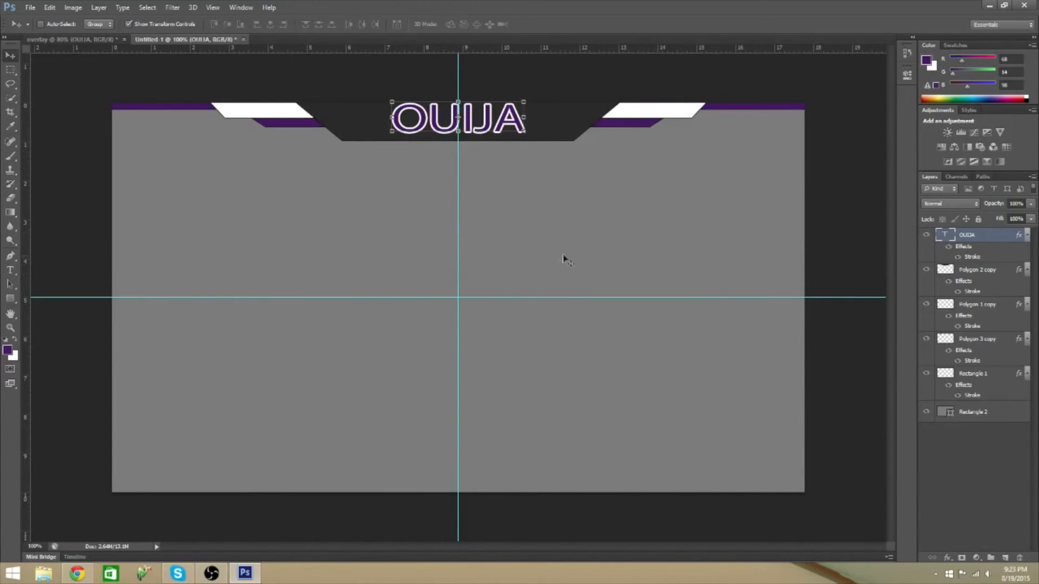
Step: Reduce the stroke size on the OUIJA text layer and hide the guides
double_click(984, 238)
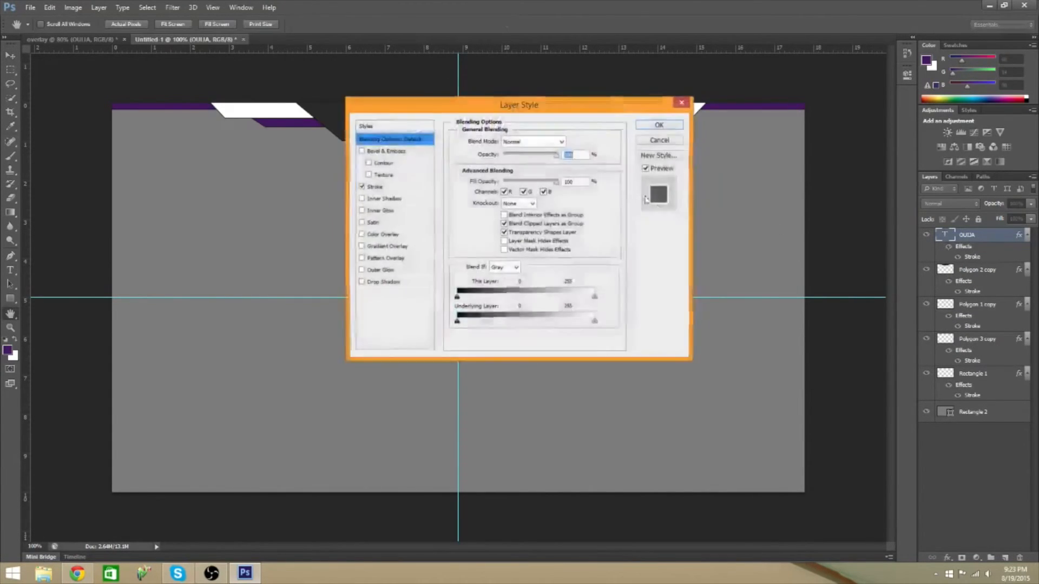
left_click(375, 188)
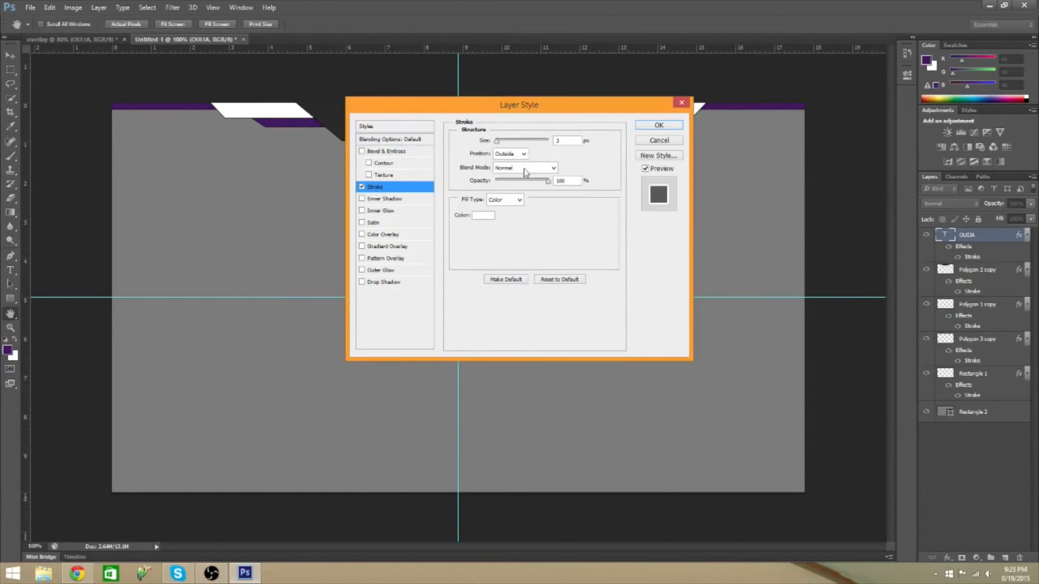
left_click(666, 128)
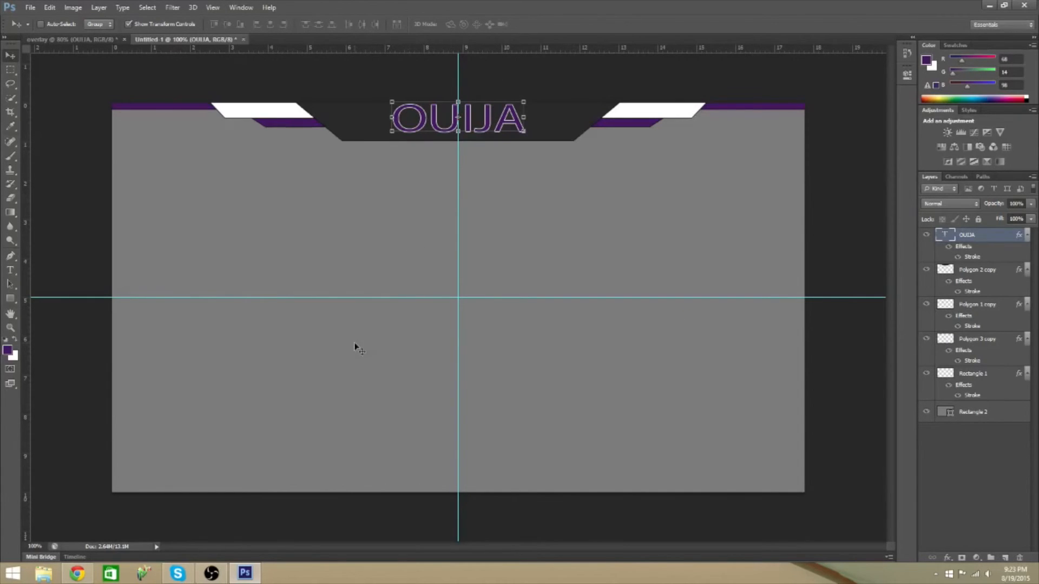
key("ctrl+h")
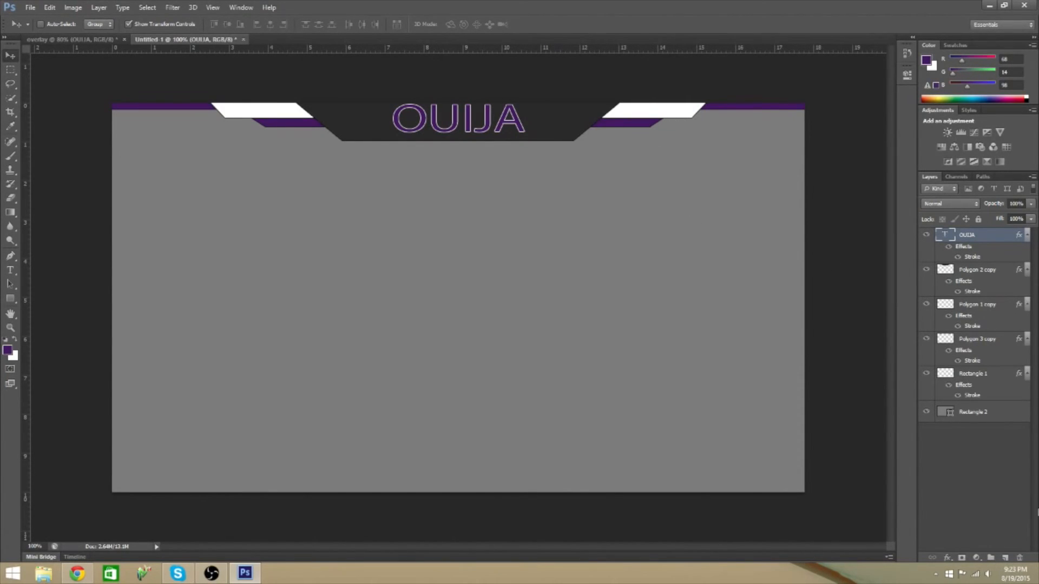
Step: Open the stream overlay image from the desktop to examine the finished example, then return to the Photoshop document
left_click(1004, 5)
double_click(1009, 361)
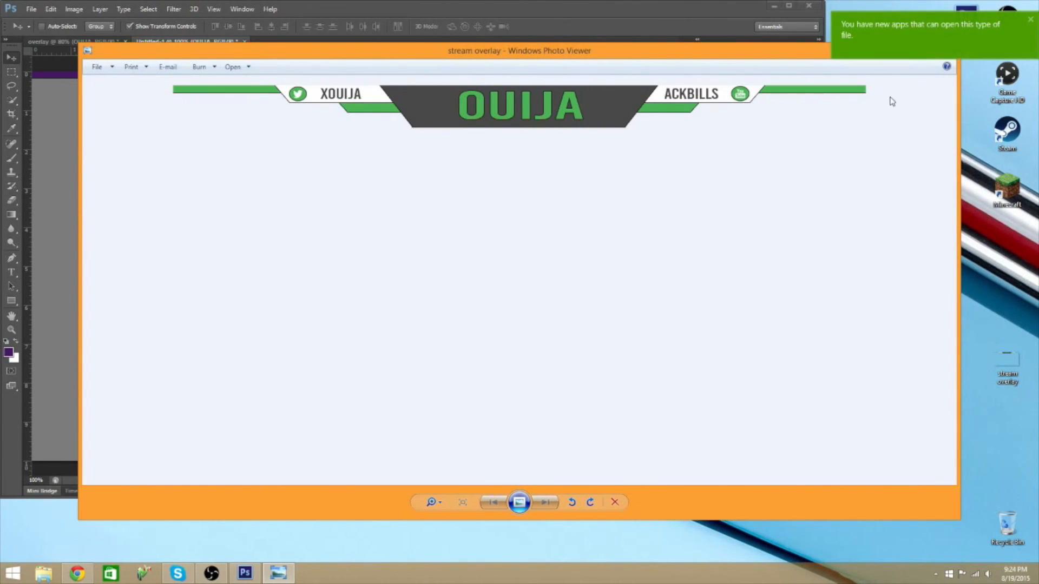
left_click_drag(746, 52, 709, 83)
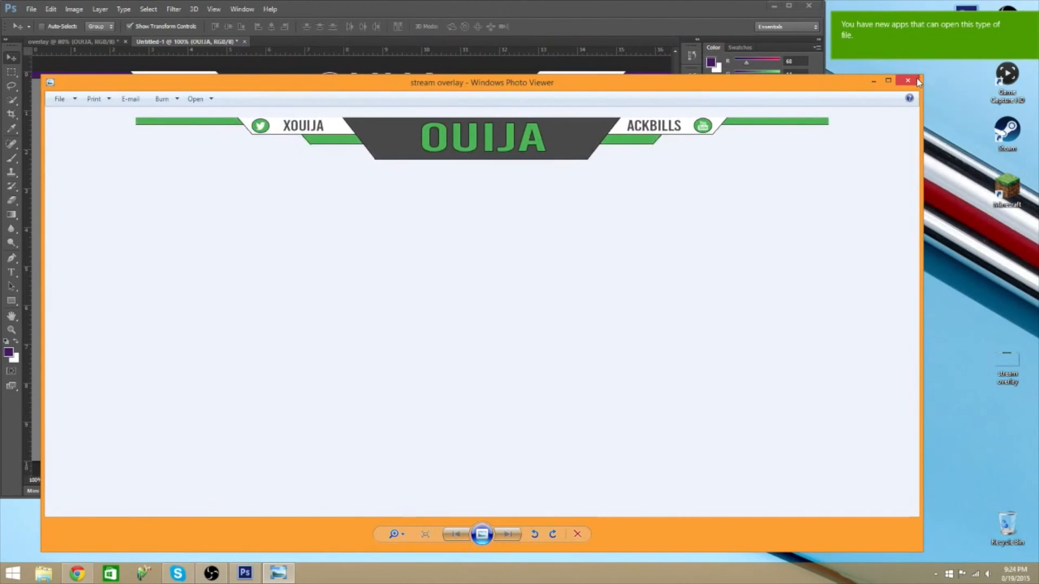
left_click(914, 81)
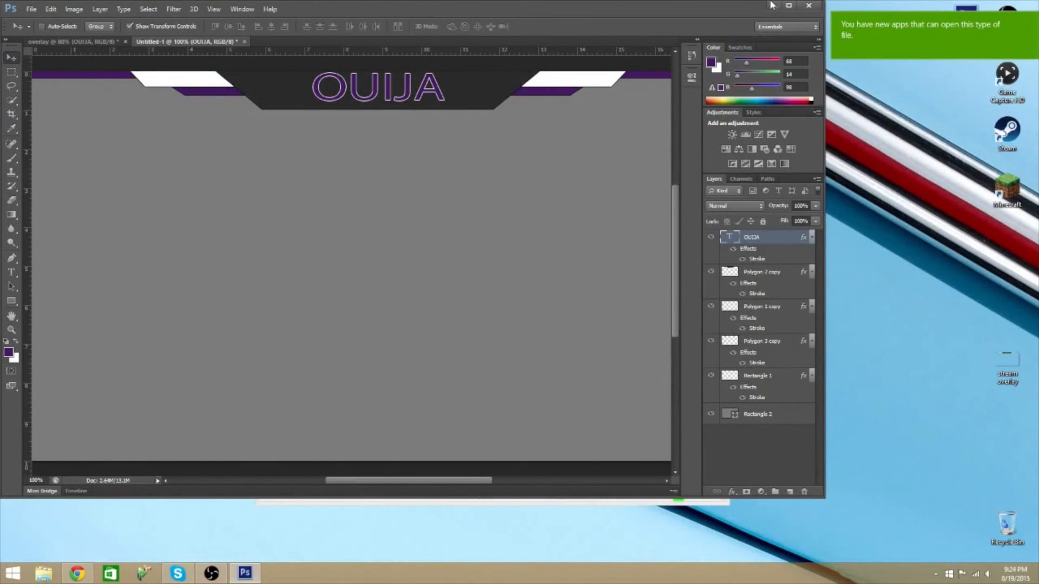
left_click(789, 5)
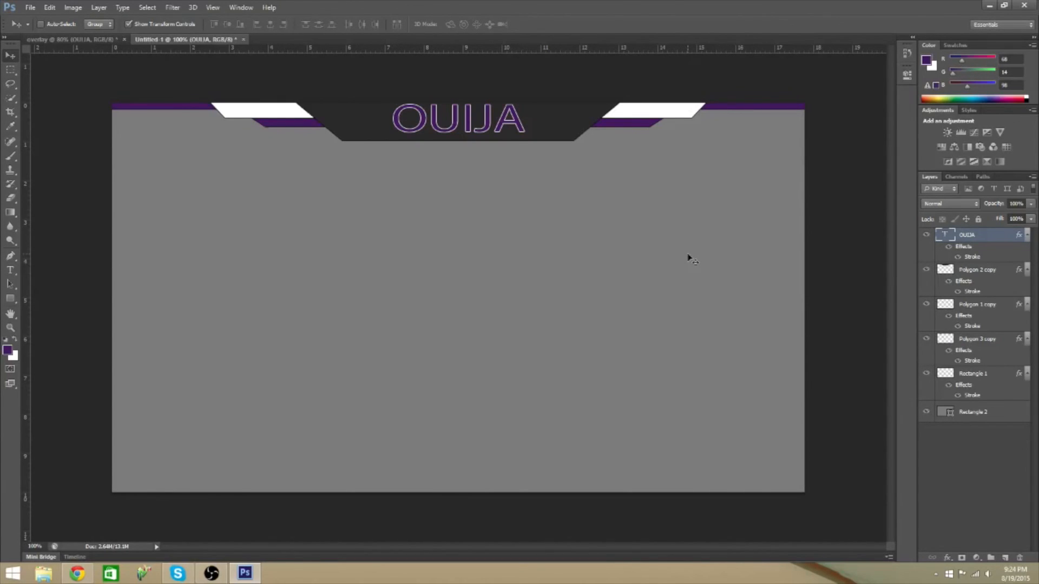
left_click(1004, 5)
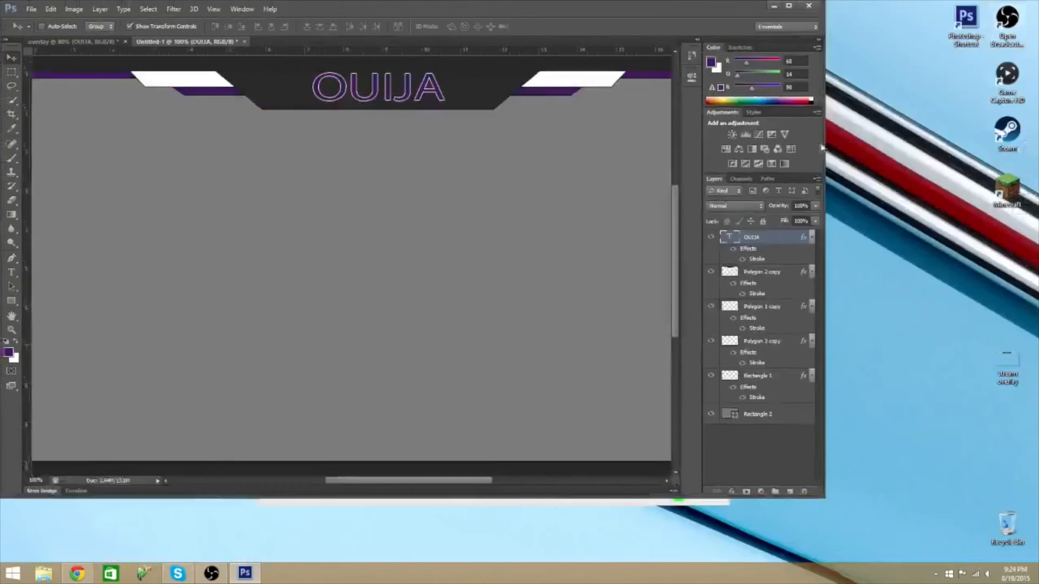
left_click(611, 506)
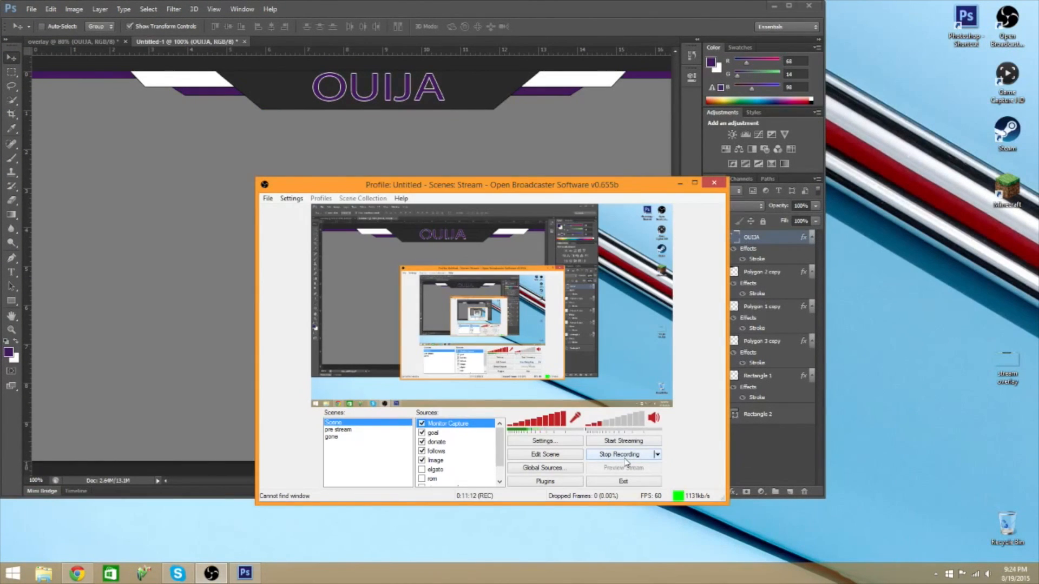